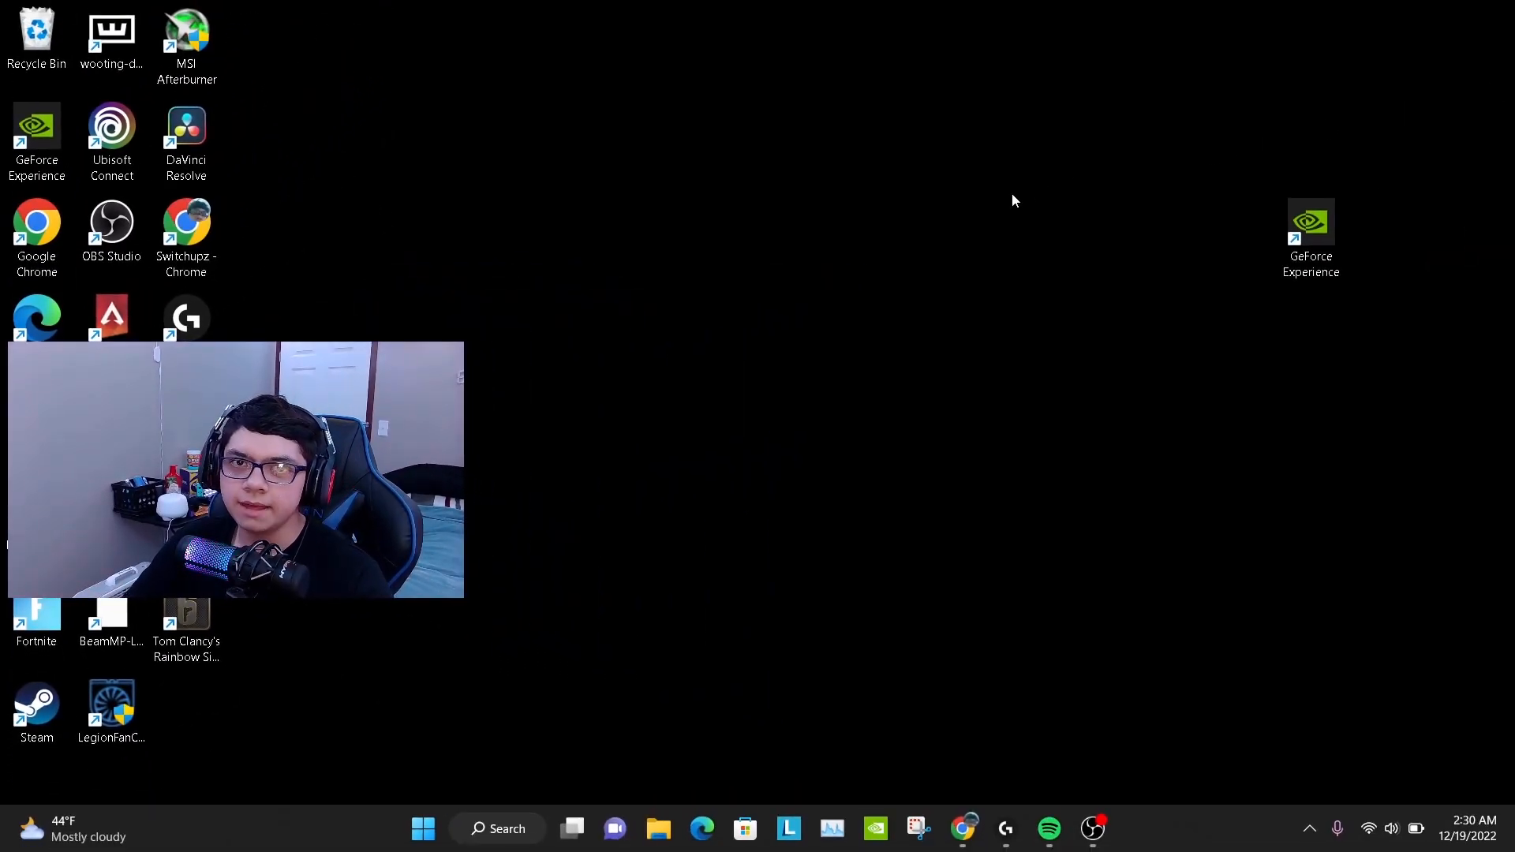
Find and open the NVIDIA Control Panel, and reposition its window slightly lower on the desktop
{"action": "left_click", "coordinate": [498, 828]}
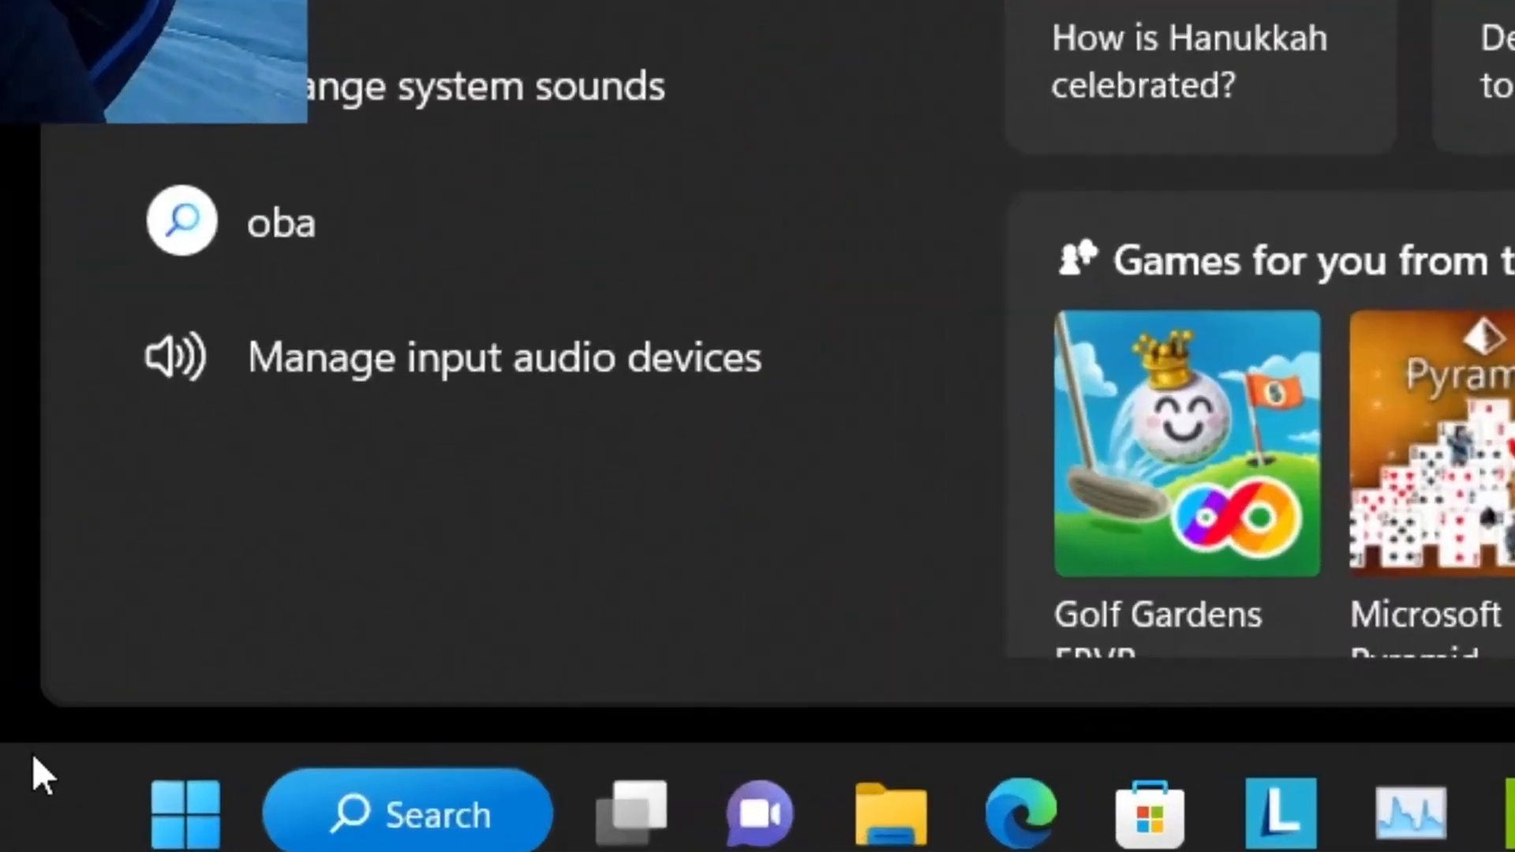
{"action": "type", "text": "nvidi"}
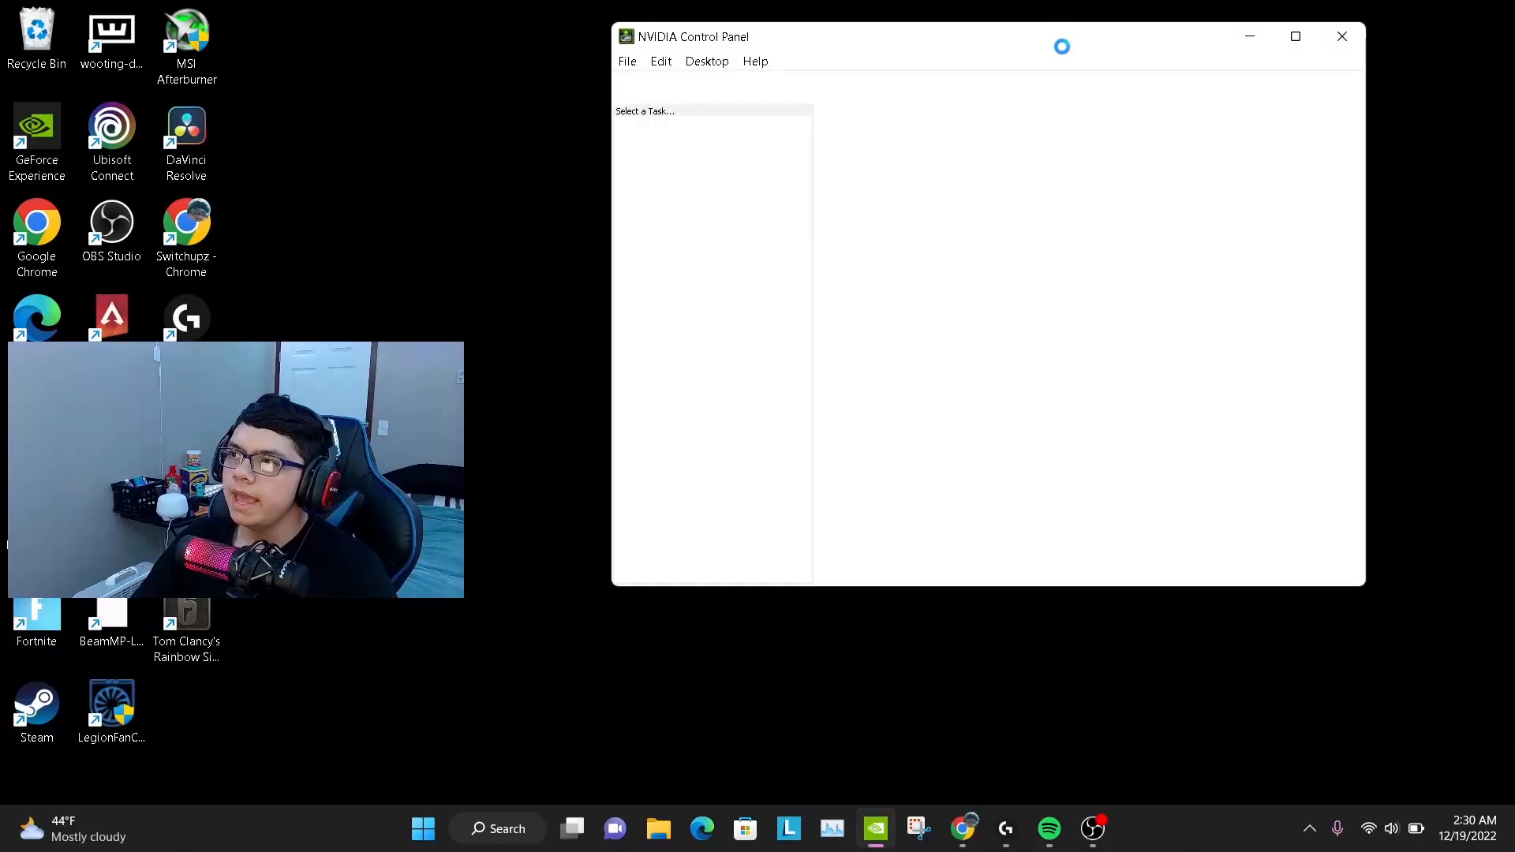
{"action": "left_click_drag", "start_coordinate": [1053, 42], "coordinate": [1056, 68]}
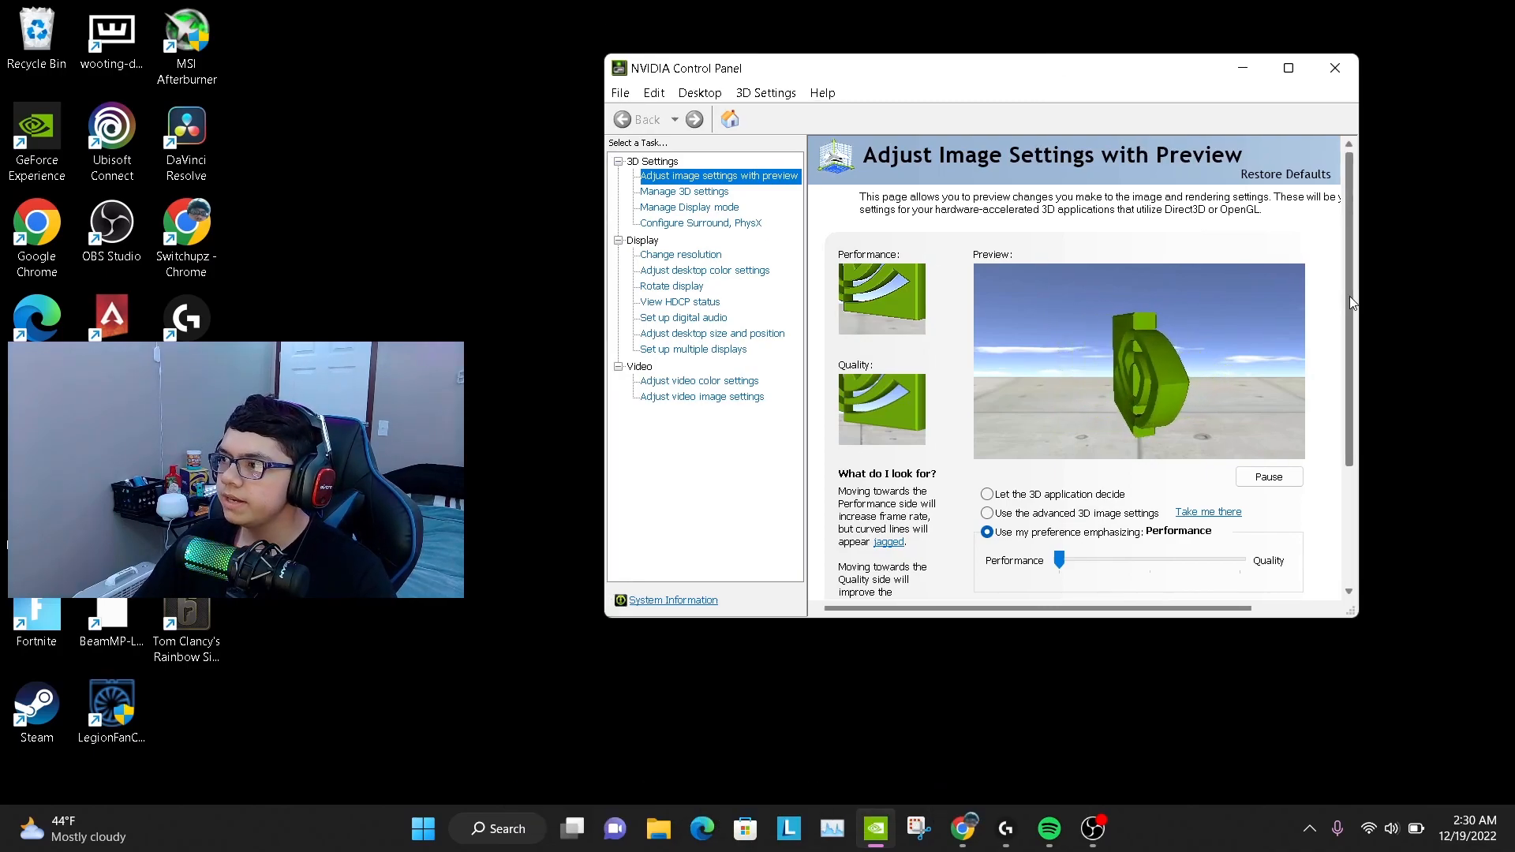
Switch the image settings to use the advanced 3D image settings and open the Manage 3D settings page
{"action": "scroll", "coordinate": [1349, 296], "scroll_direction": "down", "scroll_amount": 2}
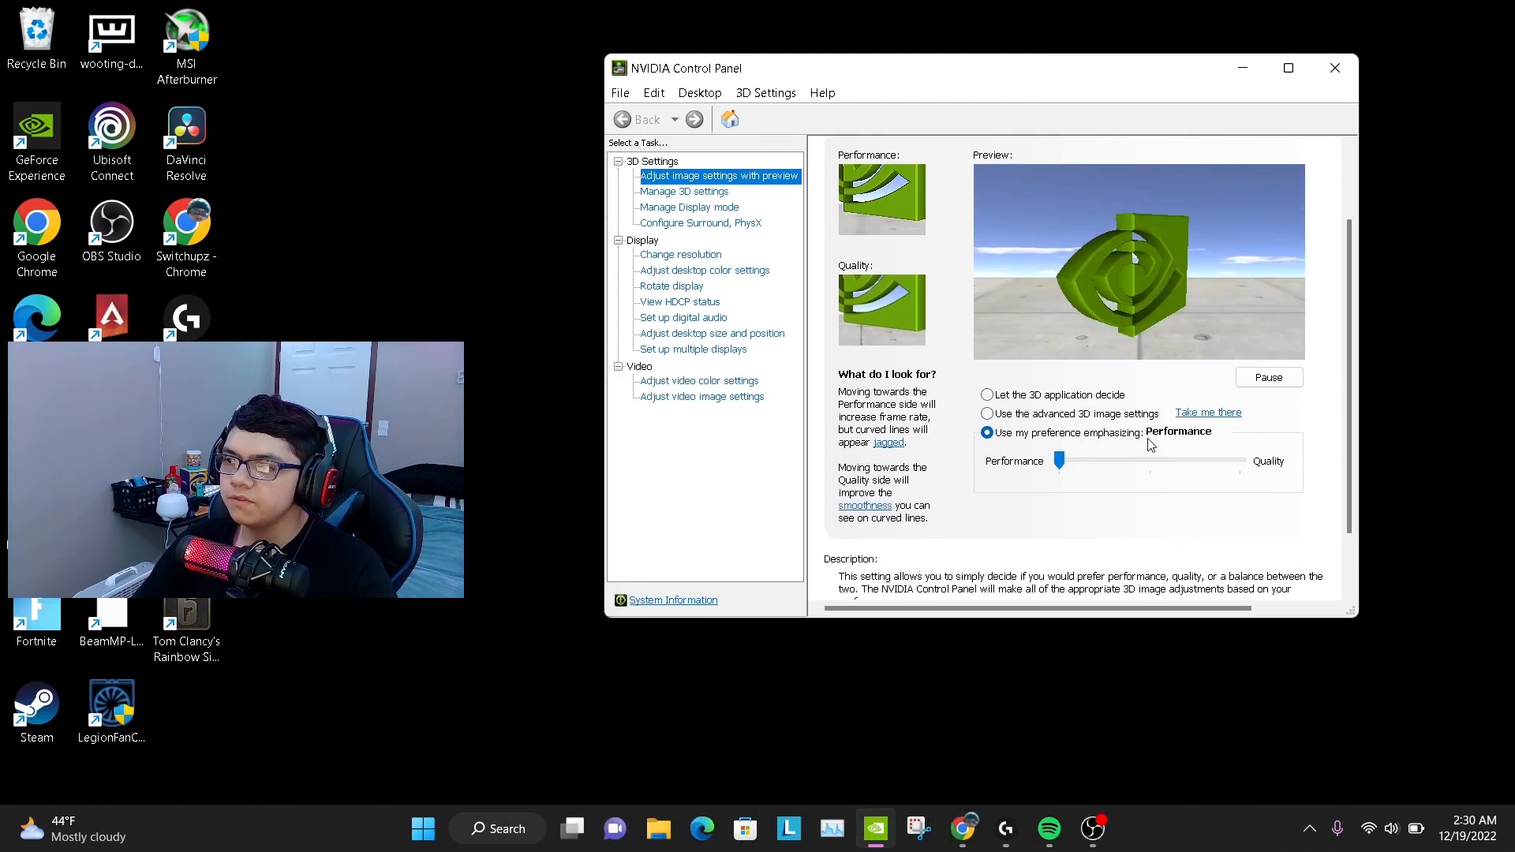
{"action": "left_click_drag", "start_coordinate": [1059, 461], "coordinate": [1006, 445]}
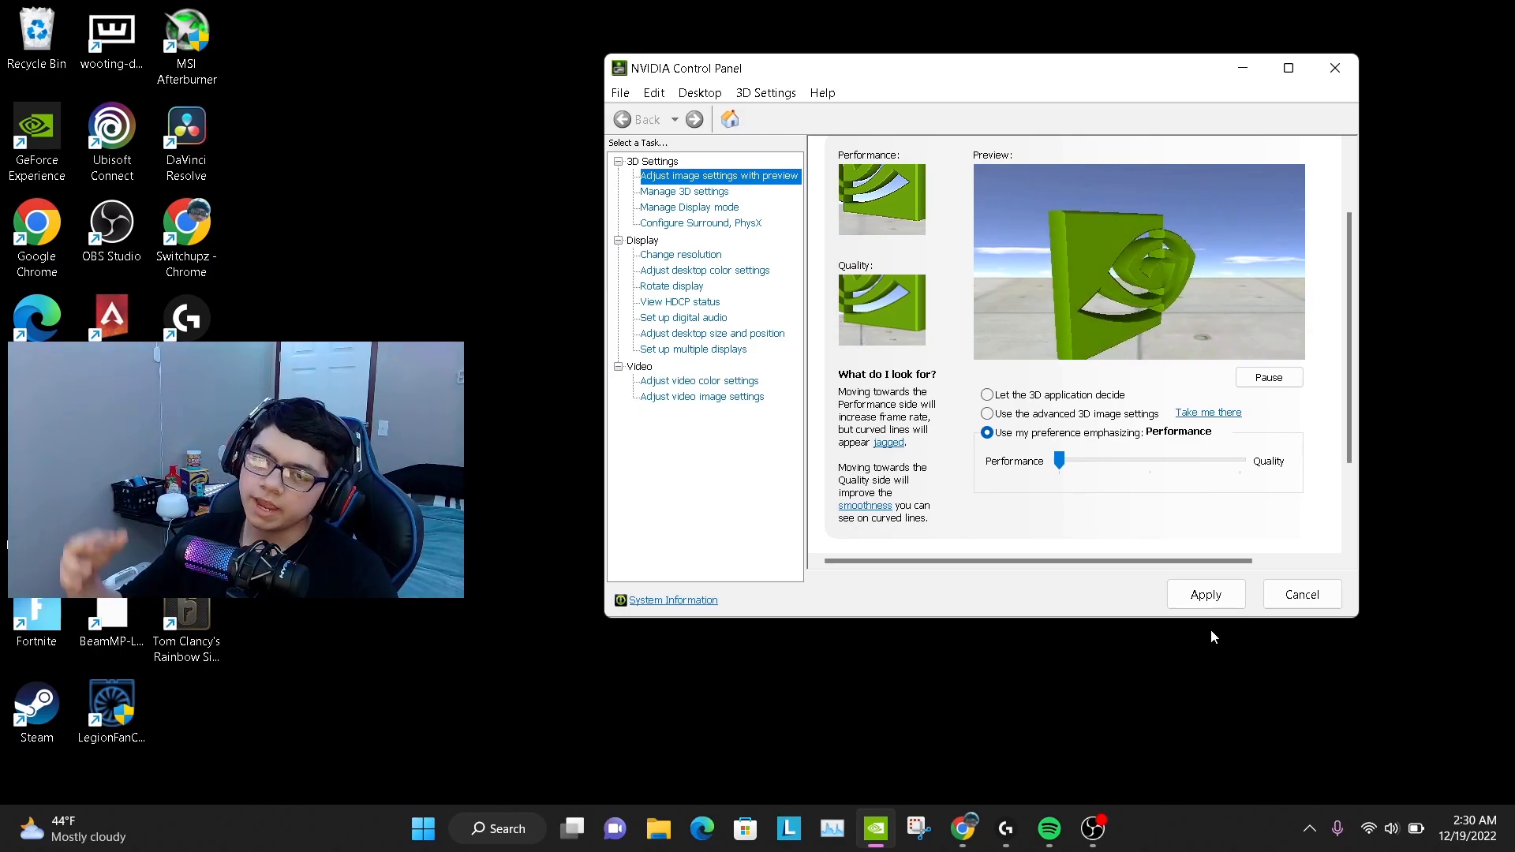
{"action": "left_click", "coordinate": [986, 414]}
{"action": "left_click", "coordinate": [1173, 416]}
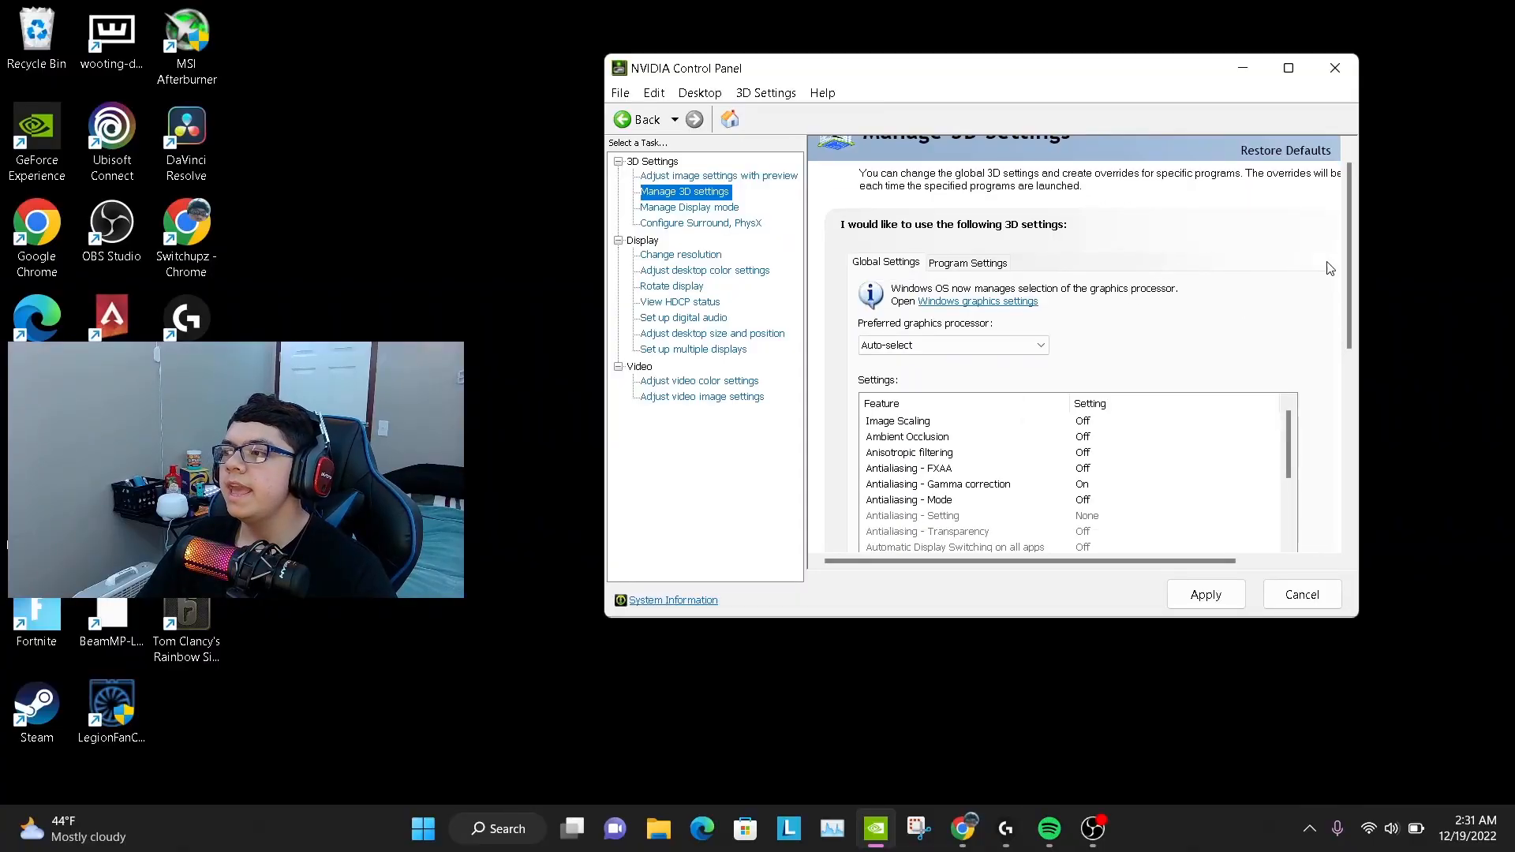
Set Power management mode to Normal in the global 3D settings
{"action": "left_click_drag", "start_coordinate": [1348, 258], "coordinate": [1281, 400]}
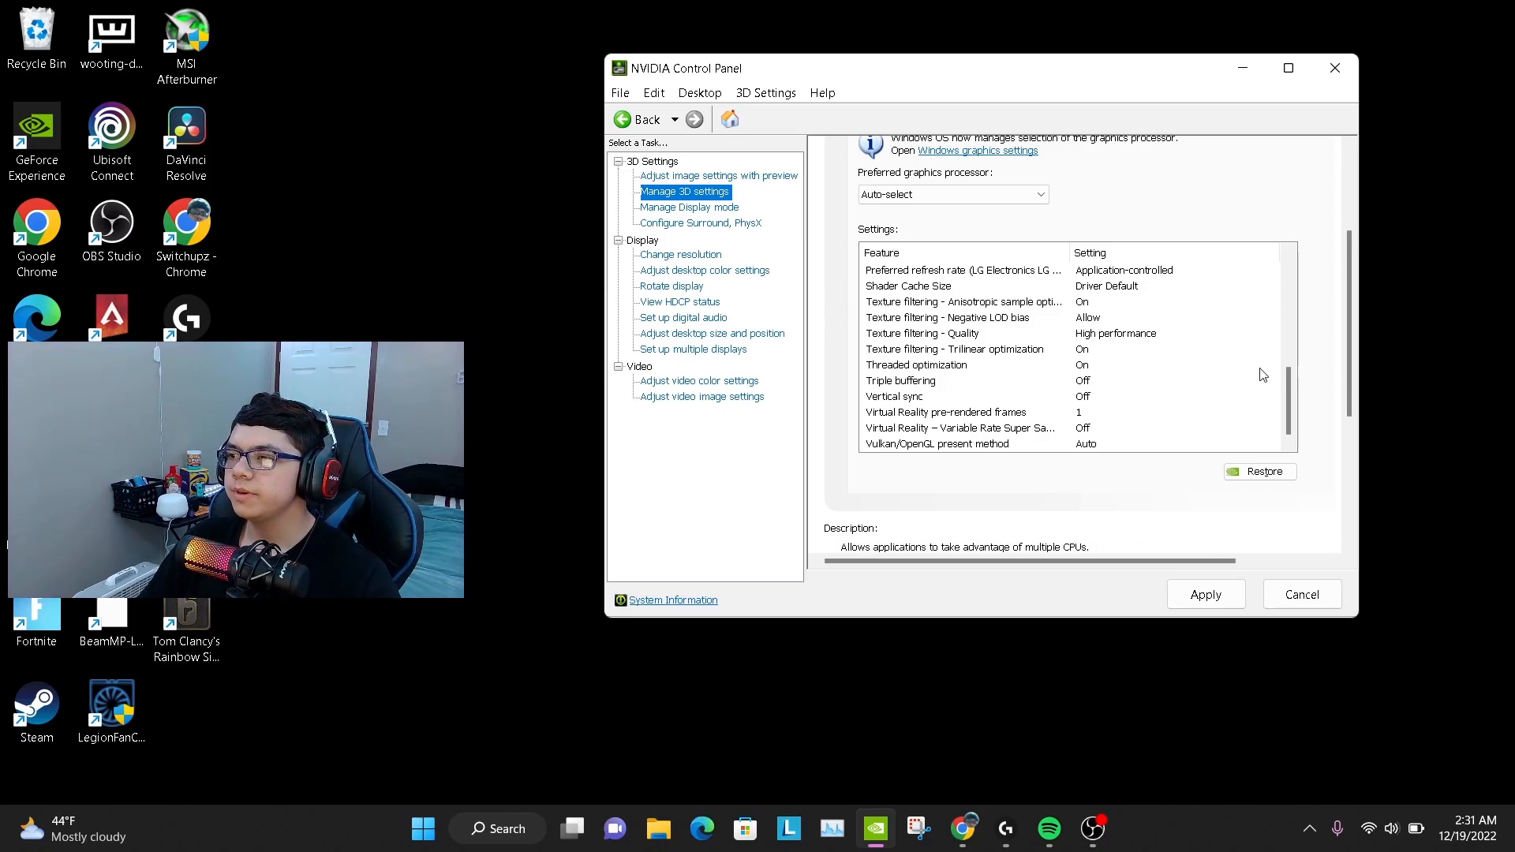
{"action": "left_click_drag", "start_coordinate": [1286, 401], "coordinate": [1286, 374]}
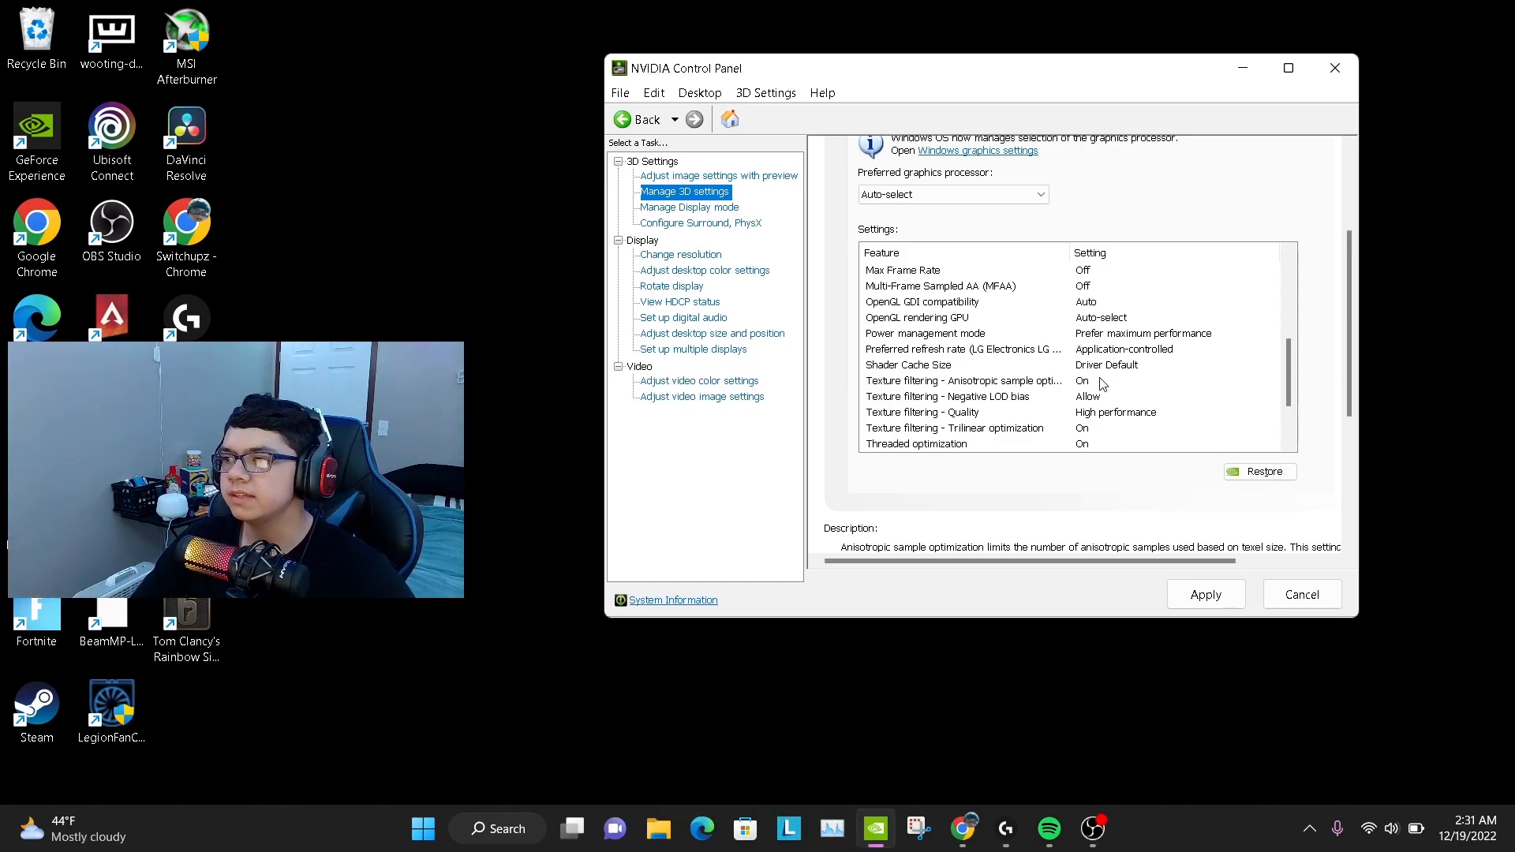
{"action": "left_click", "coordinate": [898, 338]}
{"action": "left_click", "coordinate": [1164, 333]}
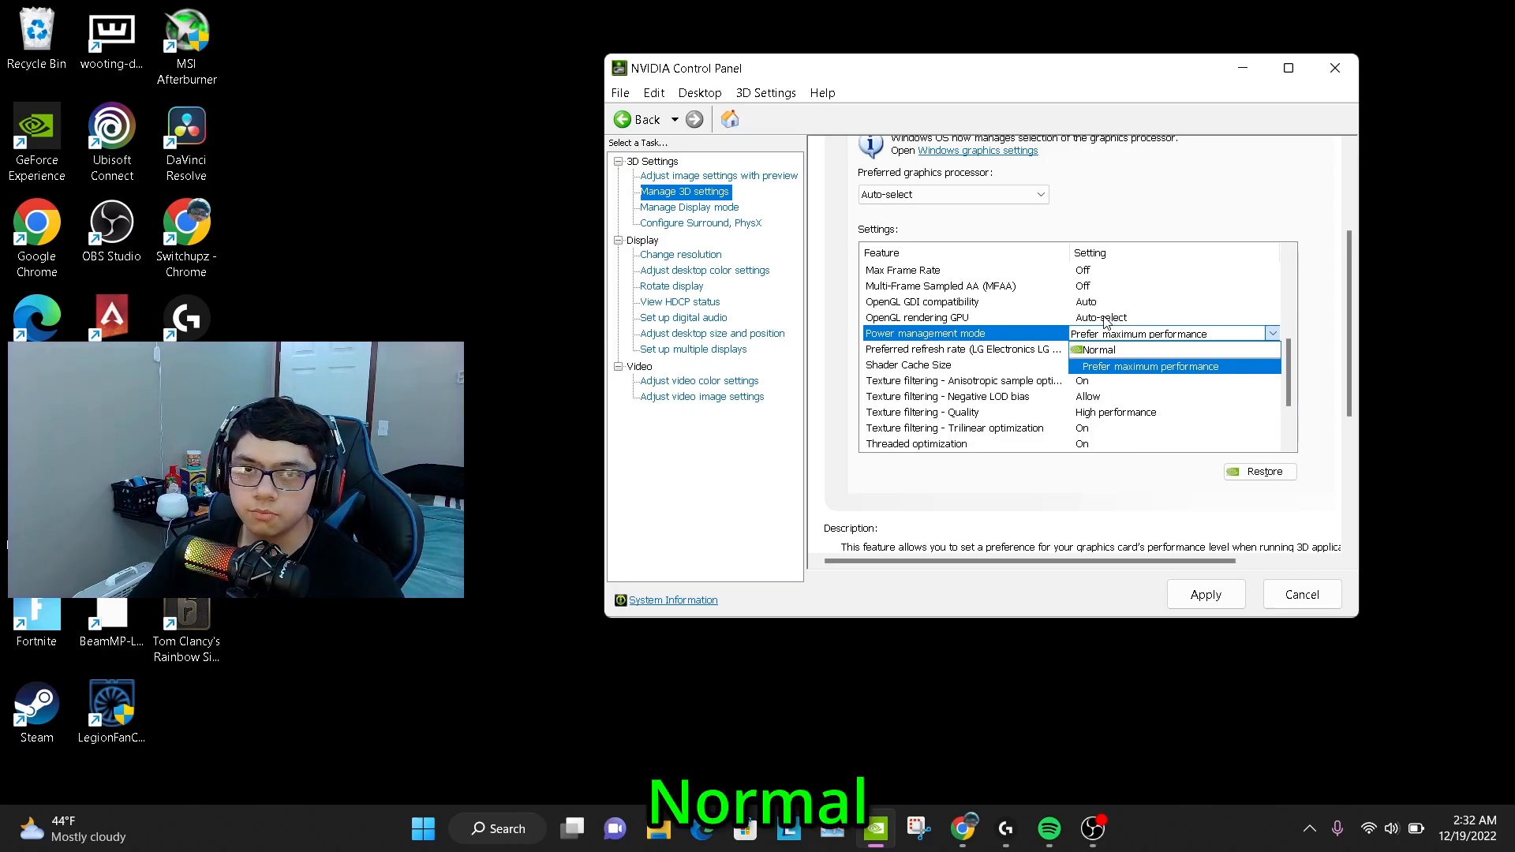
{"action": "left_click", "coordinate": [1287, 362]}
{"action": "scroll", "coordinate": [1286, 359], "scroll_direction": "up", "scroll_amount": 1}
{"action": "scroll", "coordinate": [1290, 357], "scroll_direction": "up", "scroll_amount": 1}
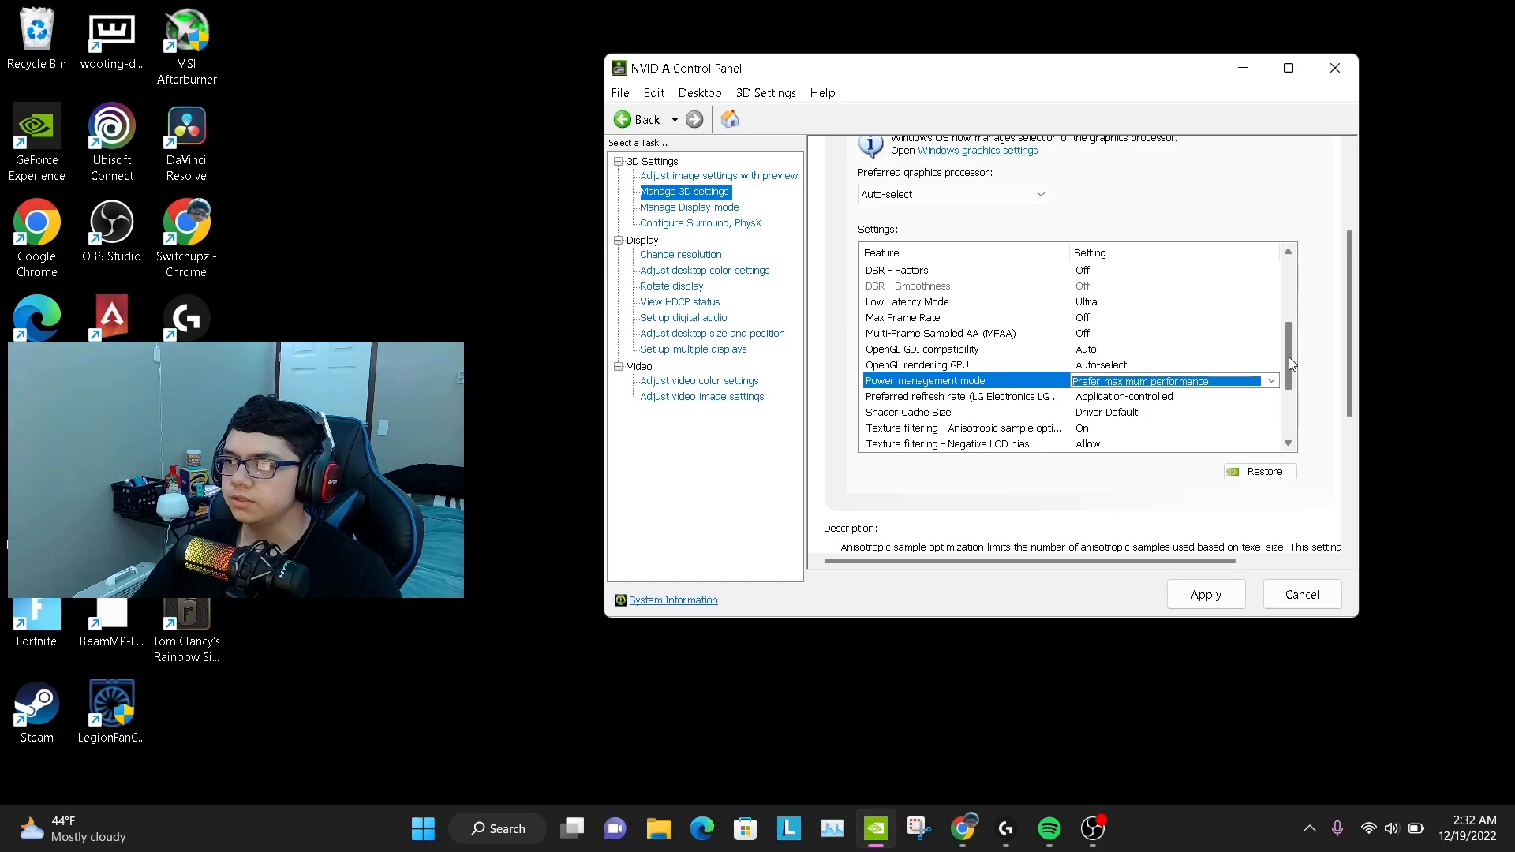
{"action": "scroll", "coordinate": [1286, 353], "scroll_direction": "up", "scroll_amount": 3}
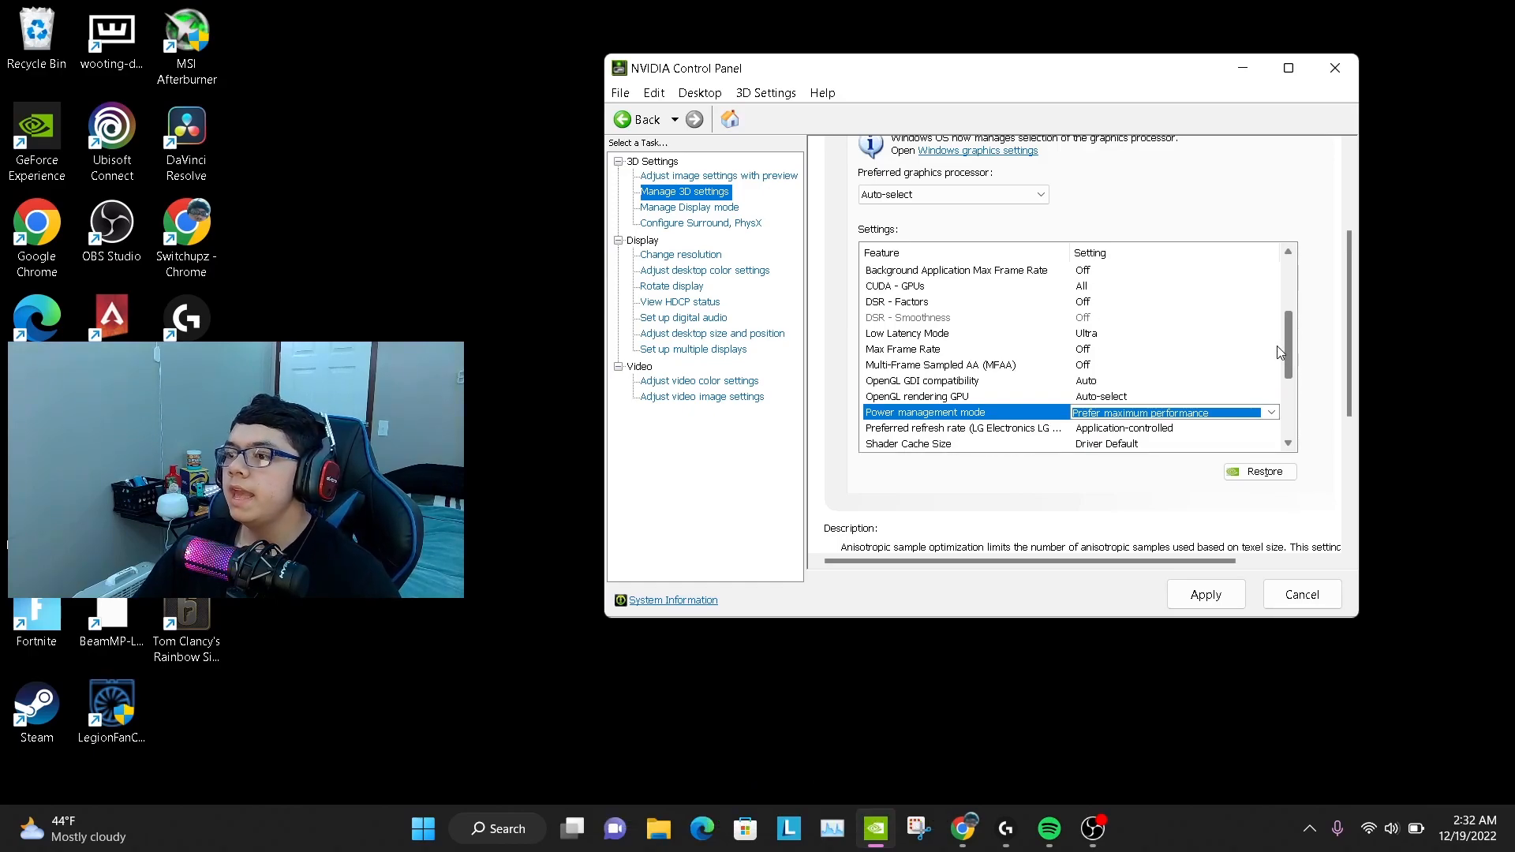
{"action": "scroll", "coordinate": [1272, 336], "scroll_direction": "up", "scroll_amount": 8}
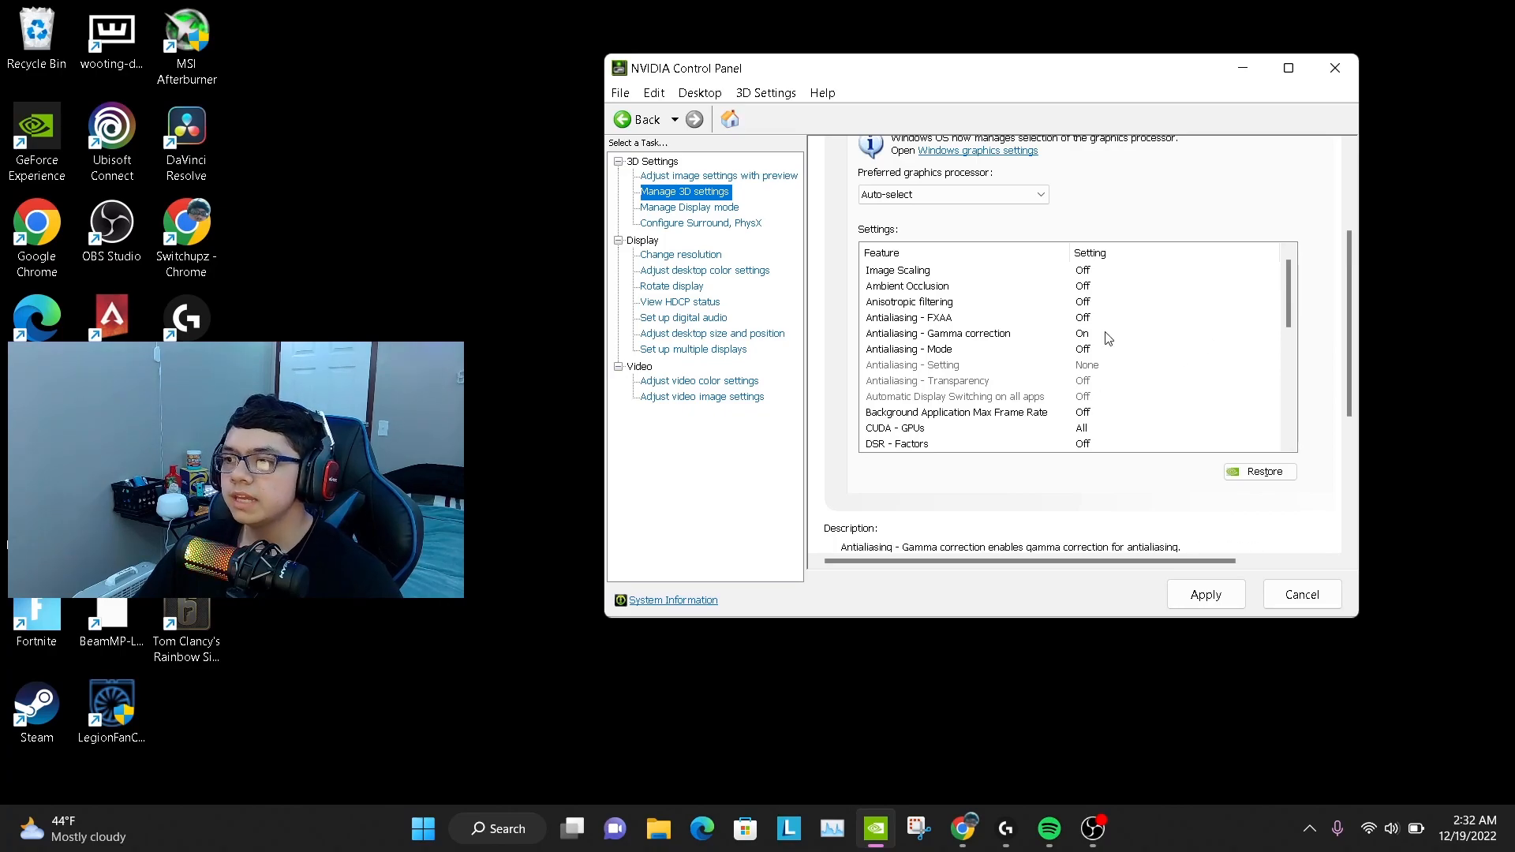
{"action": "scroll", "coordinate": [1103, 361], "scroll_direction": "down", "scroll_amount": 1}
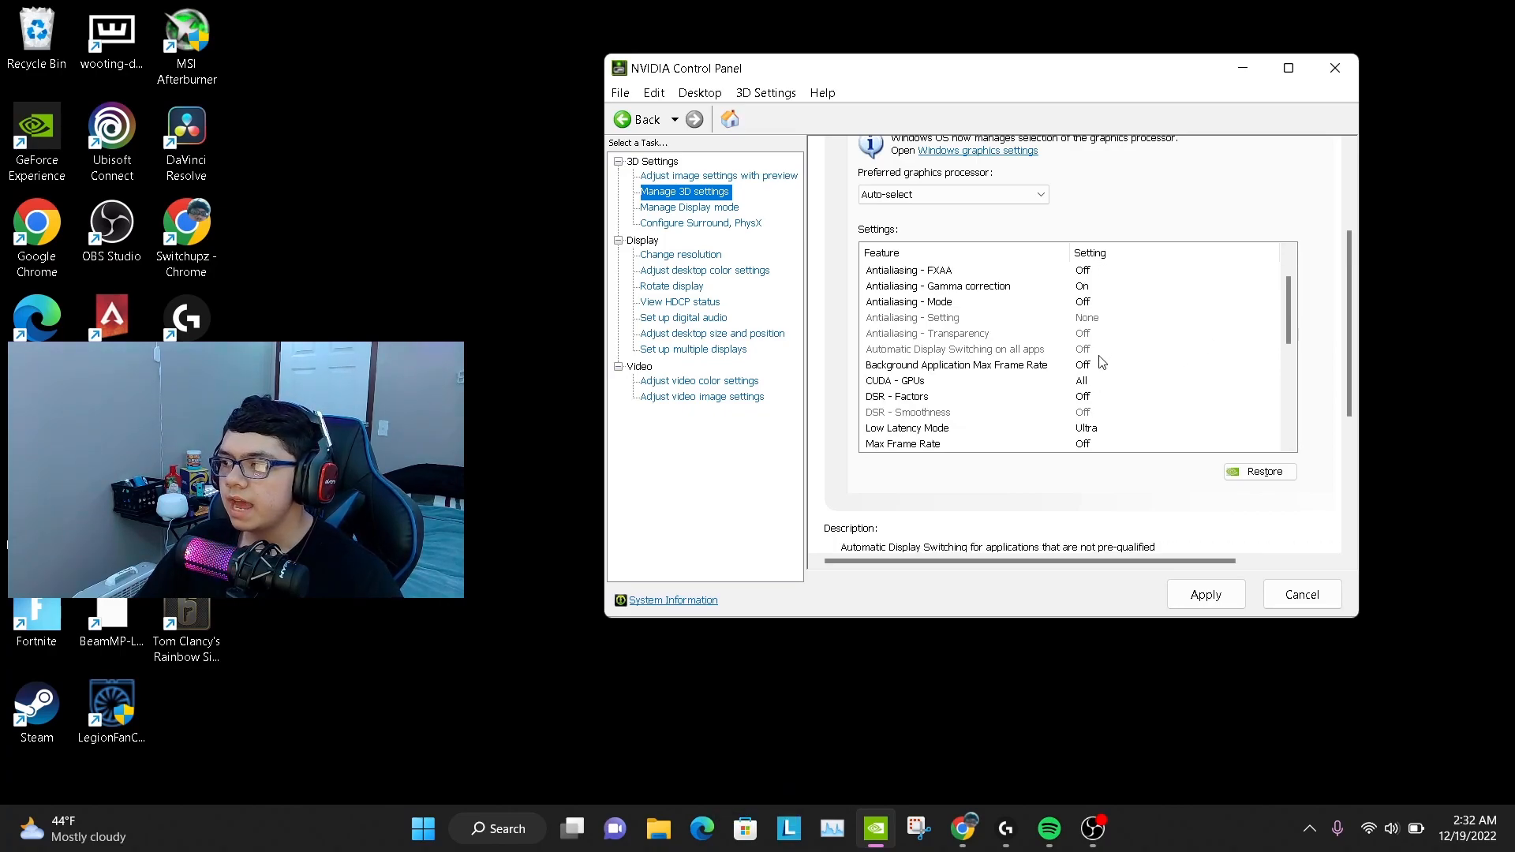
{"action": "scroll", "coordinate": [1103, 362], "scroll_direction": "down", "scroll_amount": 3}
{"action": "left_click", "coordinate": [1103, 364]}
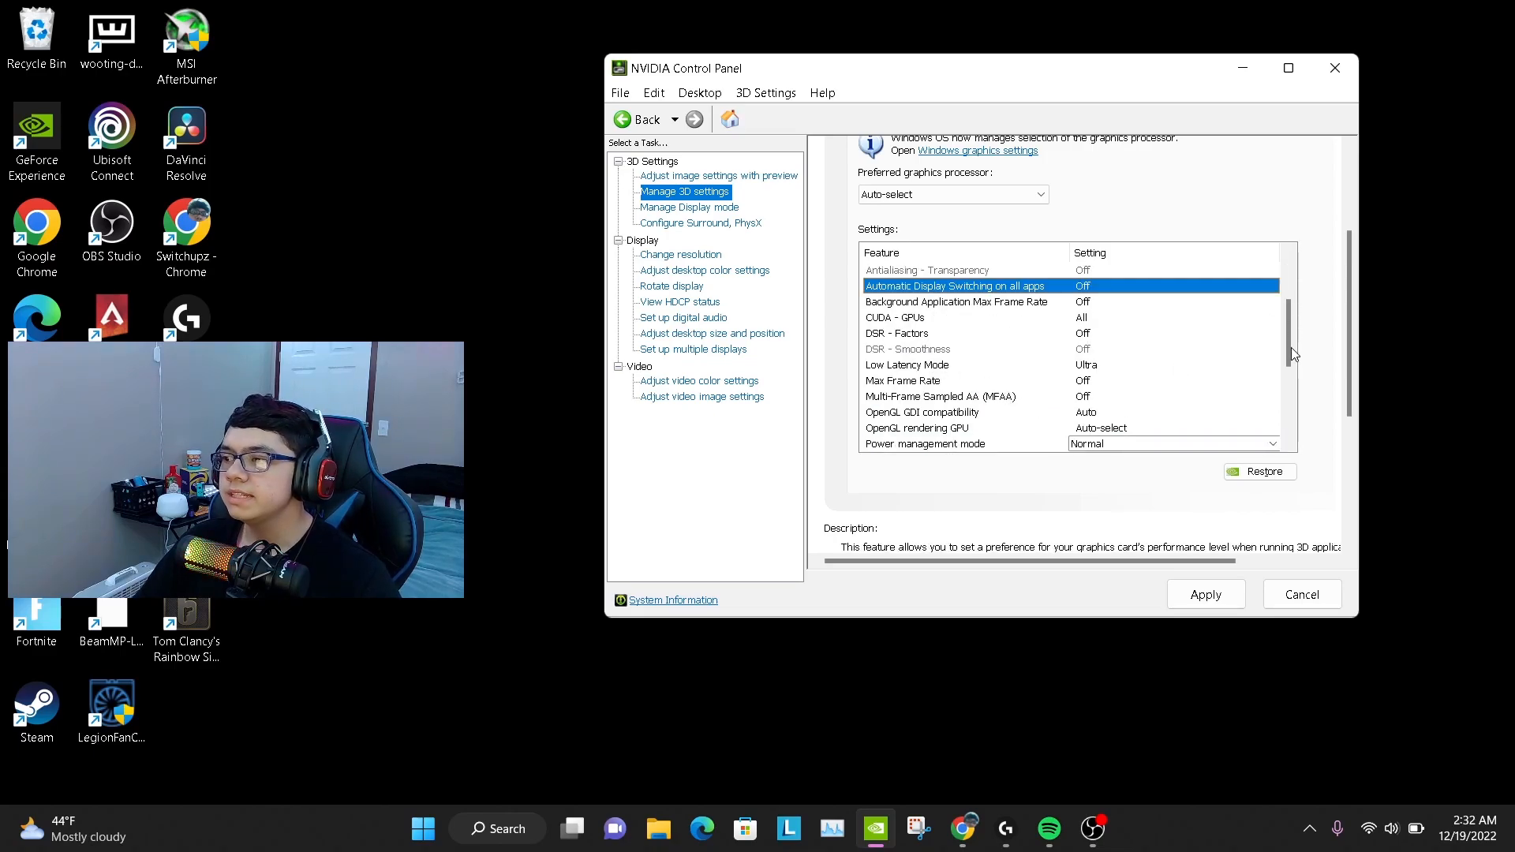
Set Low Latency Mode to Ultra in the global 3D settings and apply the changes
{"action": "scroll", "coordinate": [1283, 347], "scroll_direction": "up", "scroll_amount": 2}
{"action": "left_click_drag", "start_coordinate": [1288, 336], "coordinate": [1285, 370]}
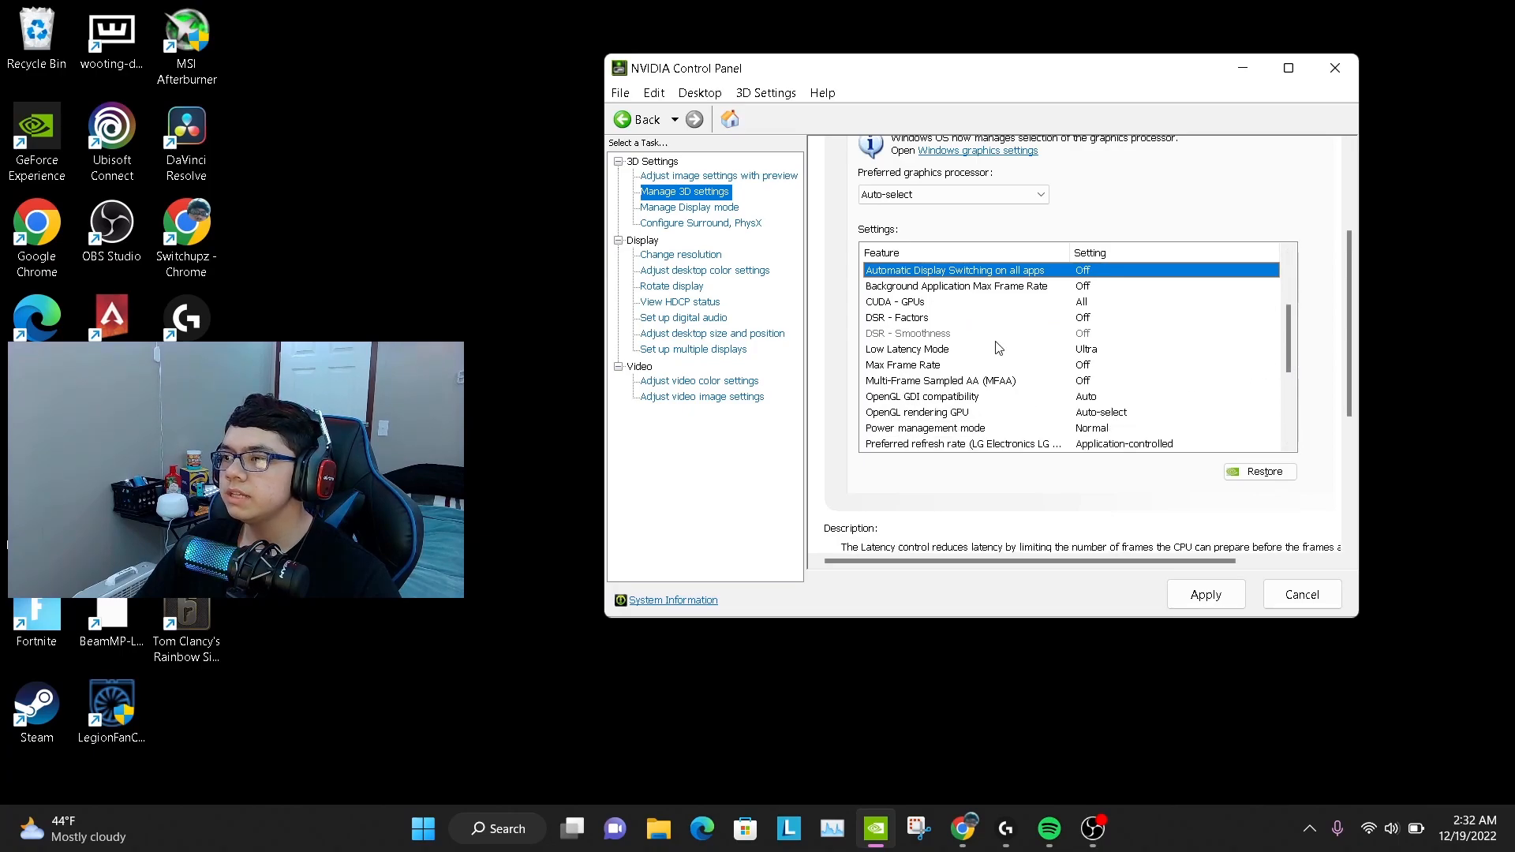
{"action": "left_click", "coordinate": [1095, 356]}
{"action": "left_click", "coordinate": [1094, 354]}
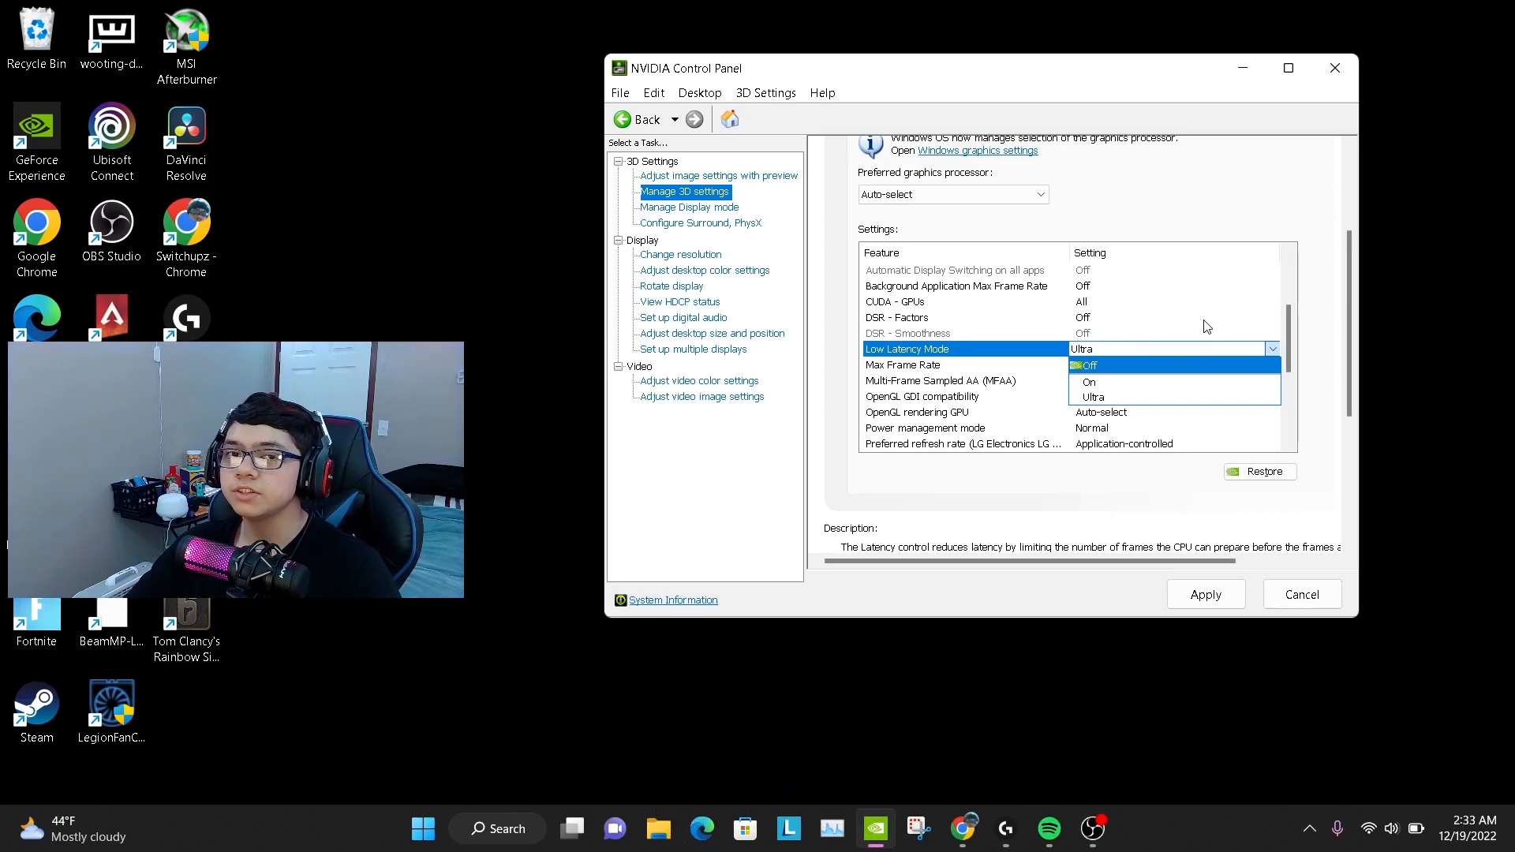
{"action": "left_click", "coordinate": [1195, 560]}
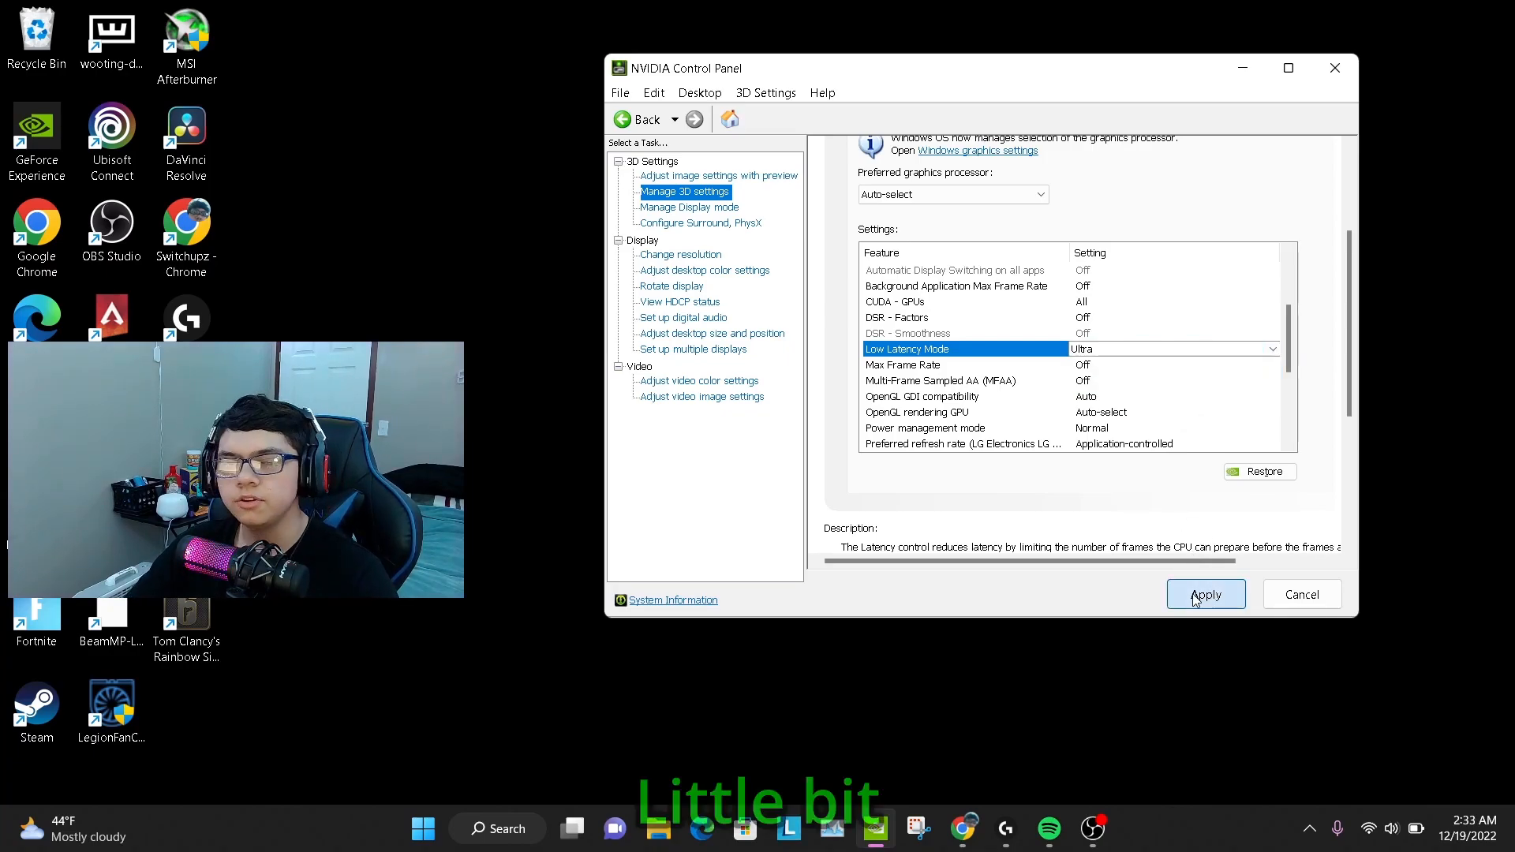
{"action": "left_click", "coordinate": [1195, 600]}
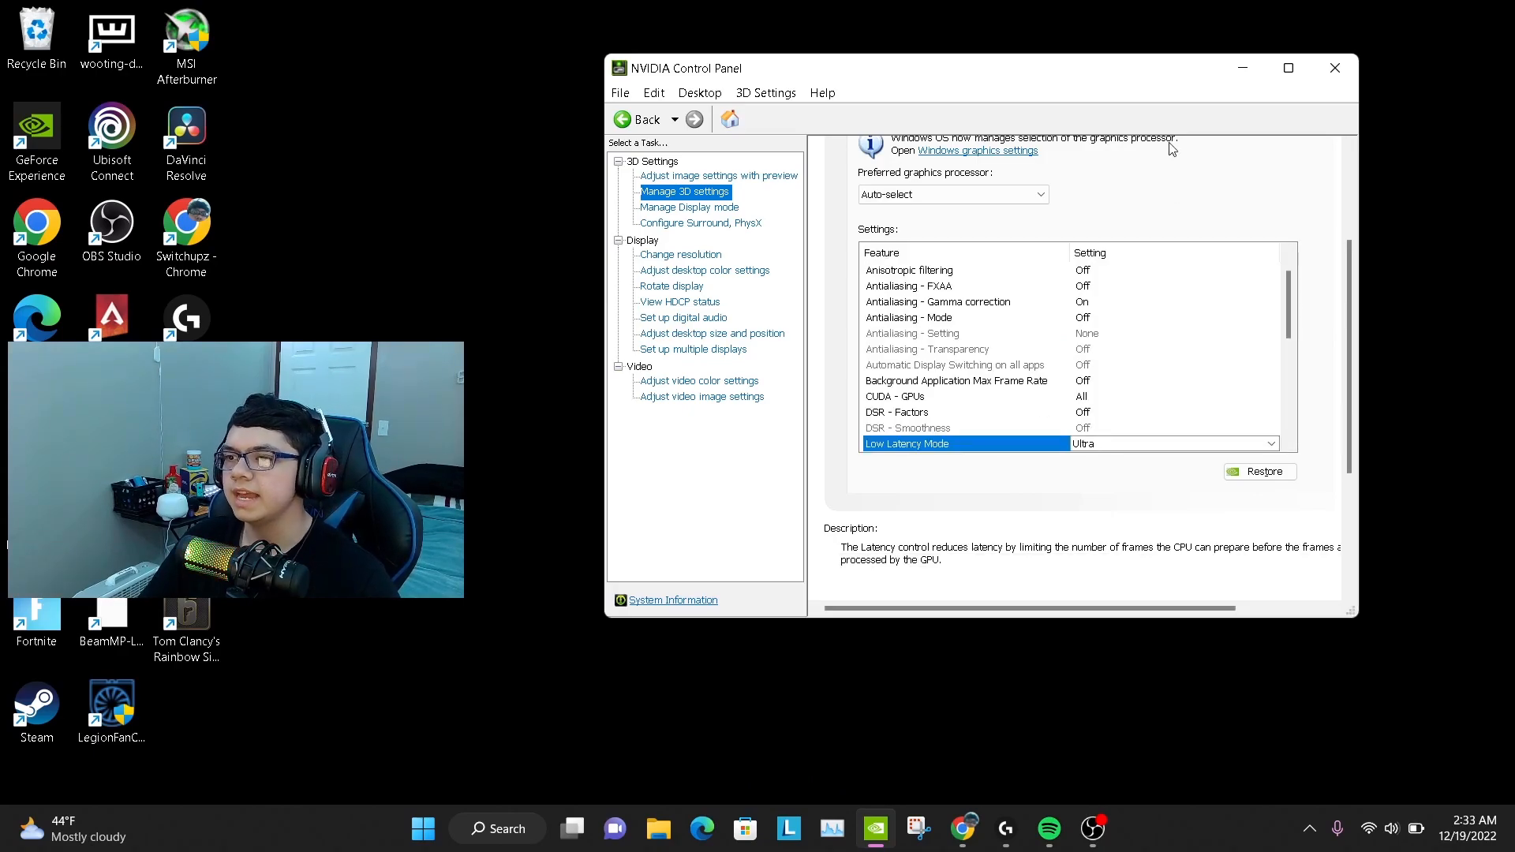
Review the display mode settings and the available PhysX processor options
{"action": "left_click", "coordinate": [714, 208]}
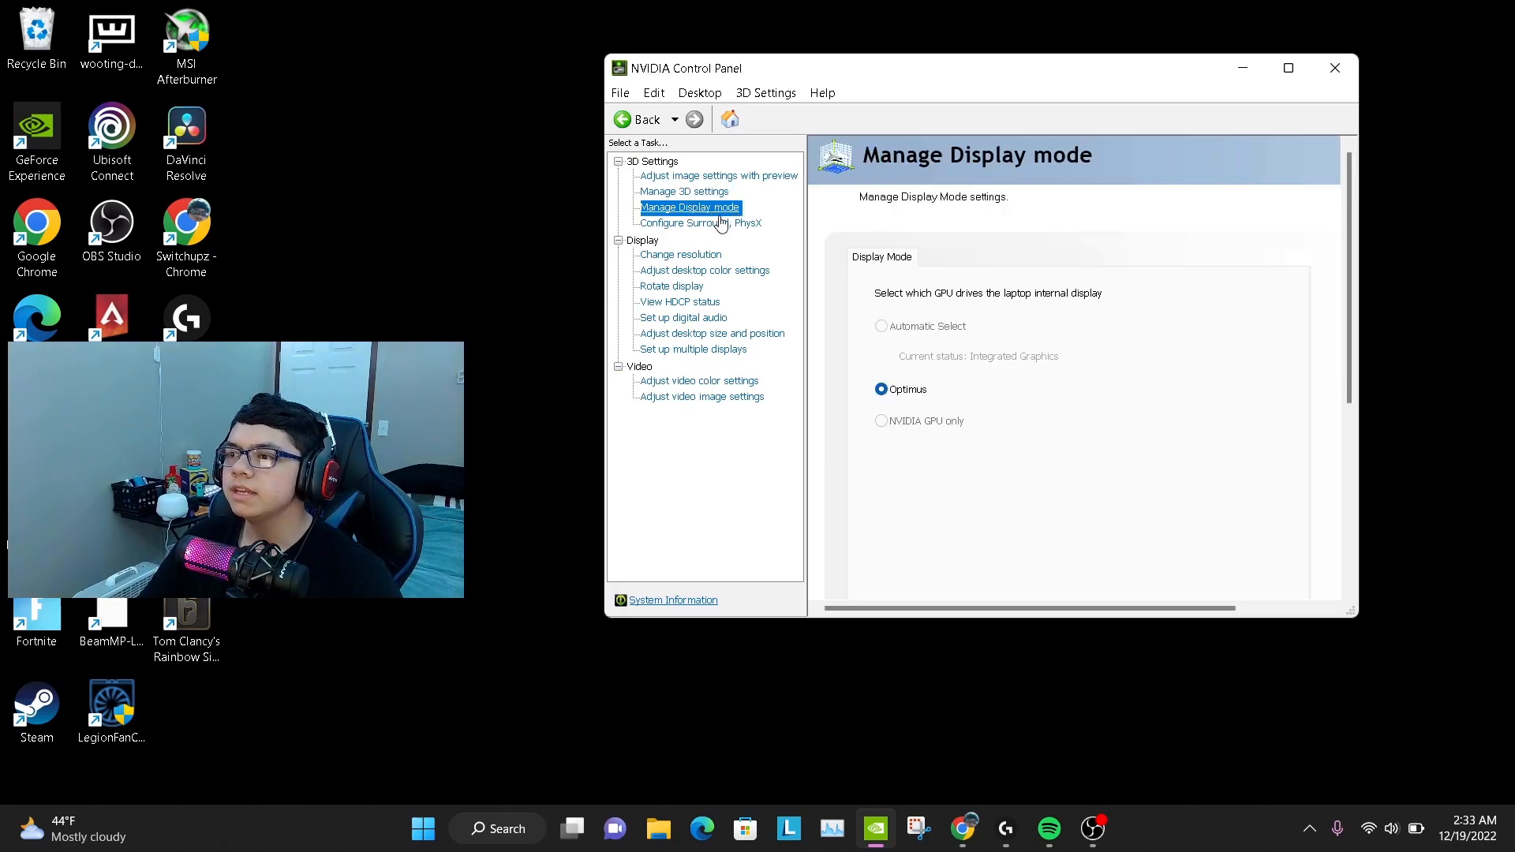
{"action": "left_click", "coordinate": [730, 225]}
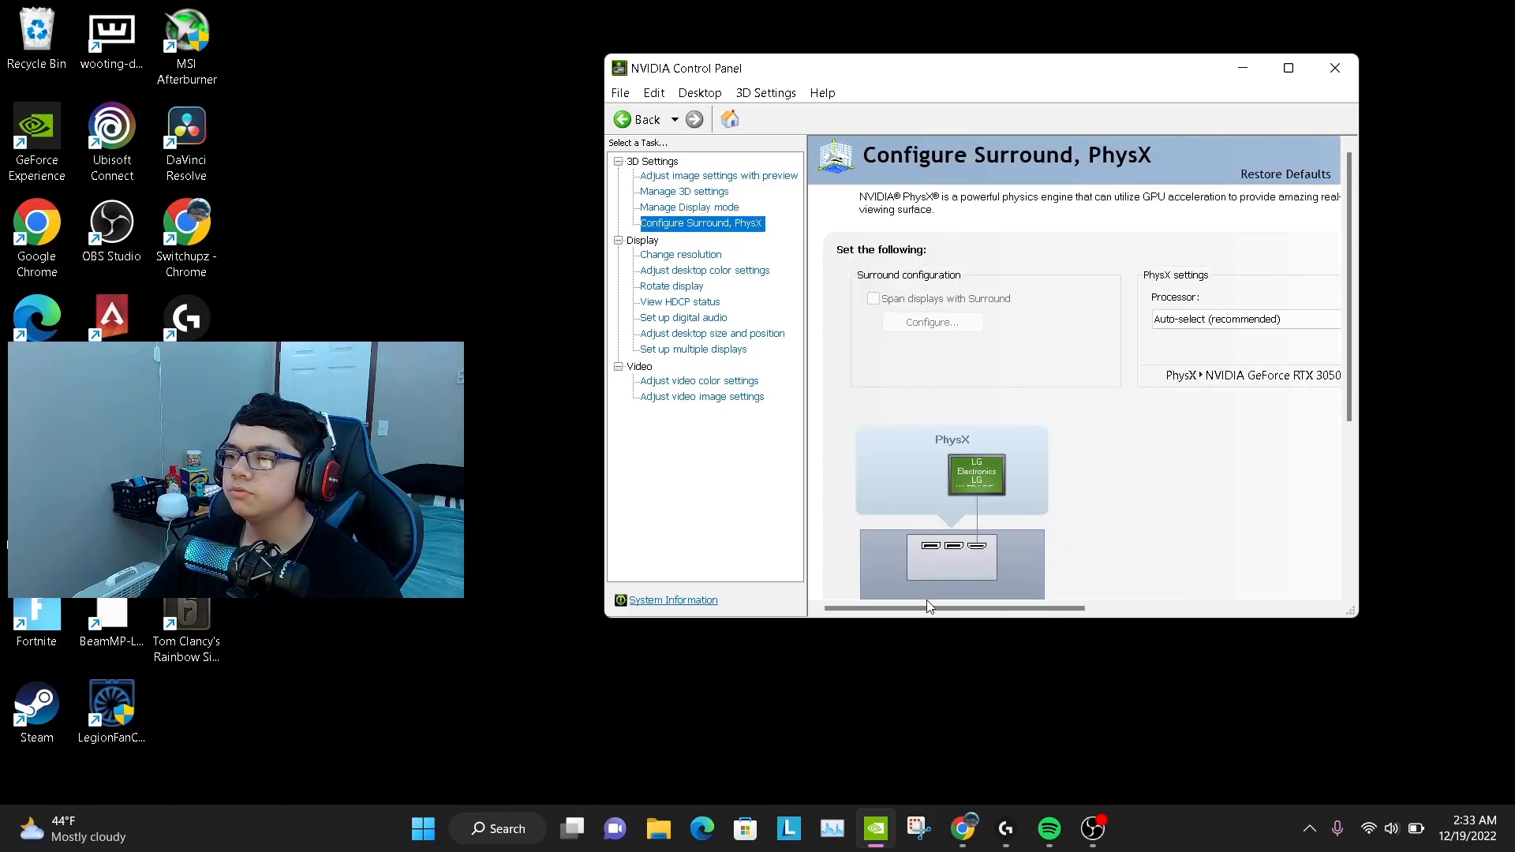
{"action": "scroll", "coordinate": [926, 597], "scroll_direction": "right", "scroll_amount": 5}
{"action": "left_click", "coordinate": [1029, 320]}
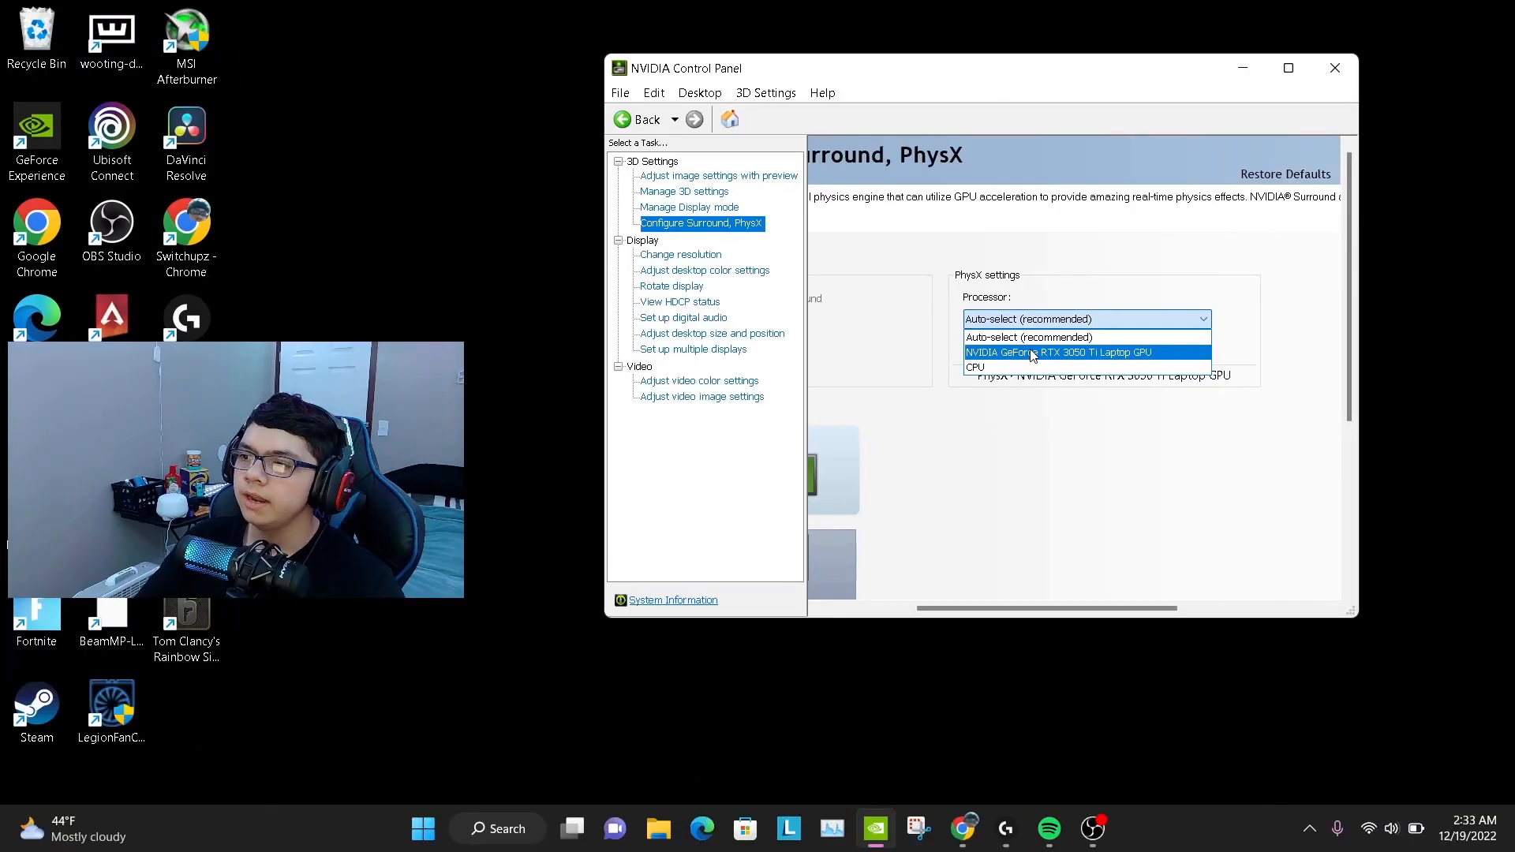
{"action": "left_click", "coordinate": [961, 253]}
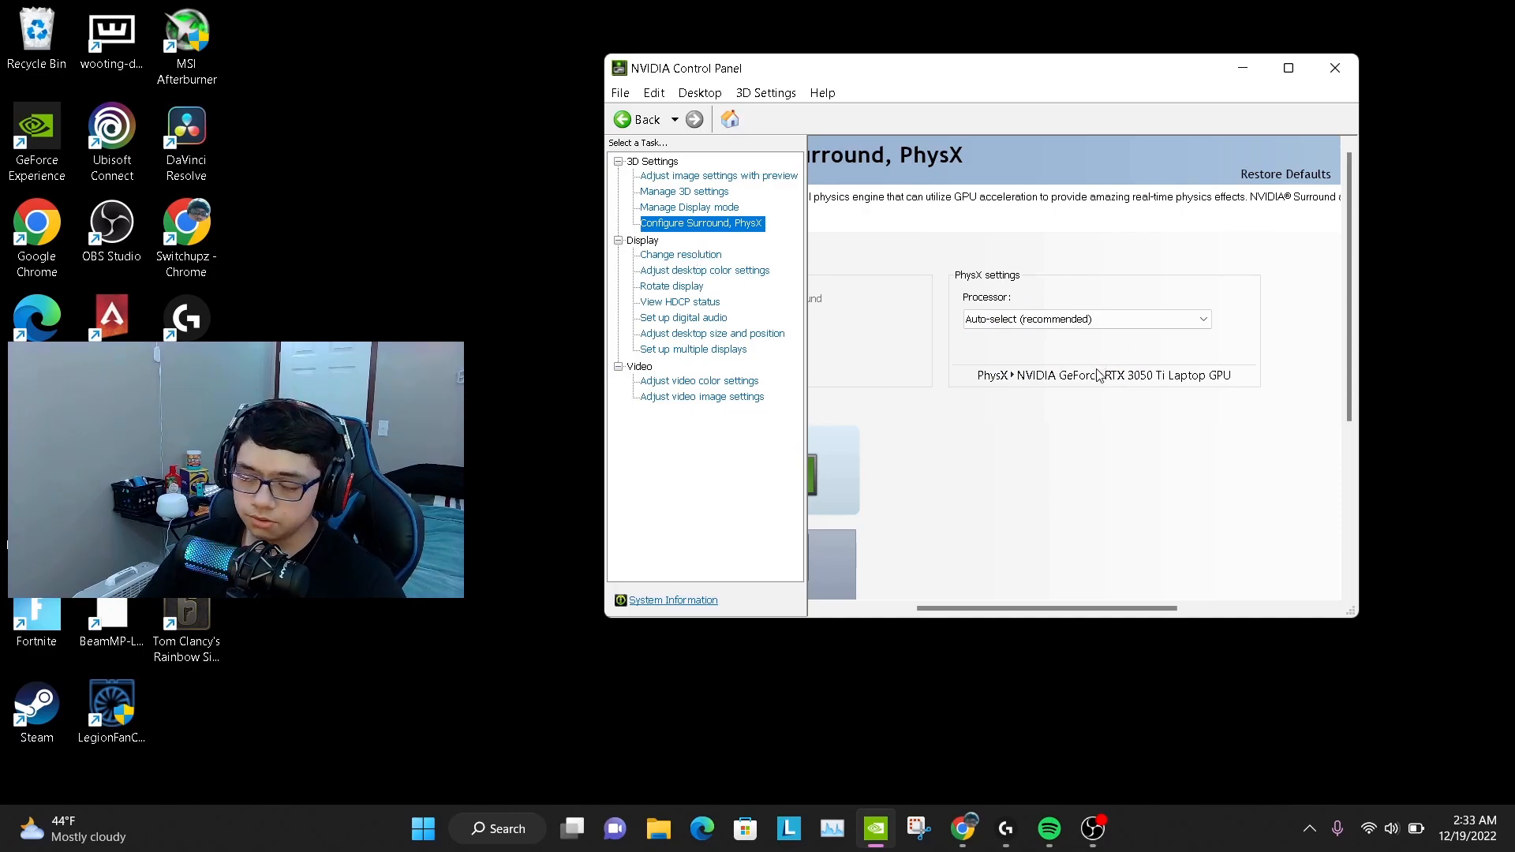
Examine the available resolutions and refresh rates for the connected display
{"action": "left_click", "coordinate": [688, 255]}
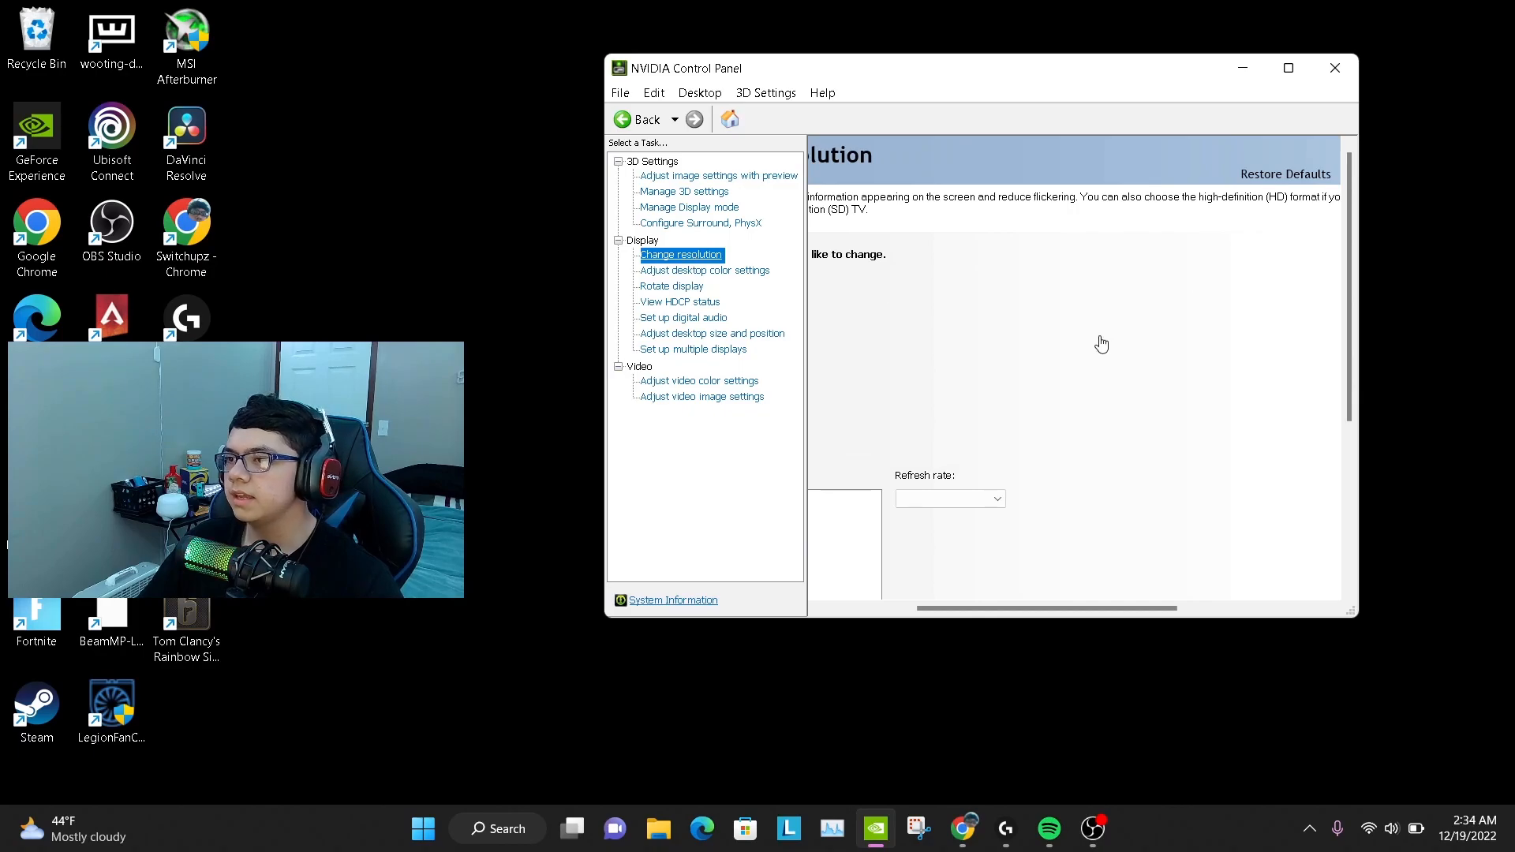
{"action": "scroll", "coordinate": [1346, 245], "scroll_direction": "down", "scroll_amount": 2}
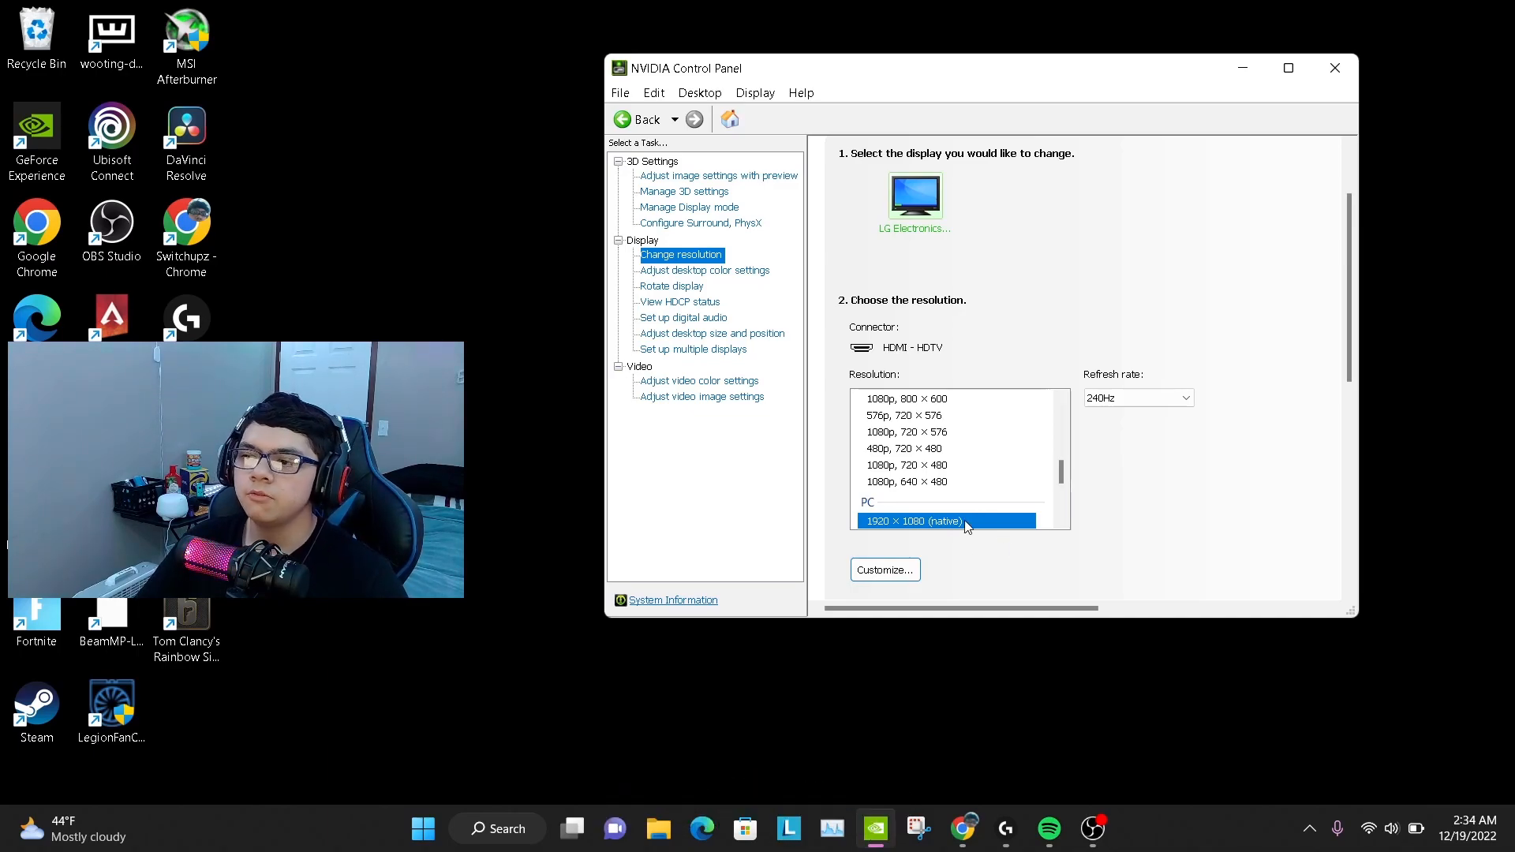
{"action": "scroll", "coordinate": [1063, 477], "scroll_direction": "down", "scroll_amount": 2}
{"action": "left_click_drag", "start_coordinate": [1063, 479], "coordinate": [1061, 404]}
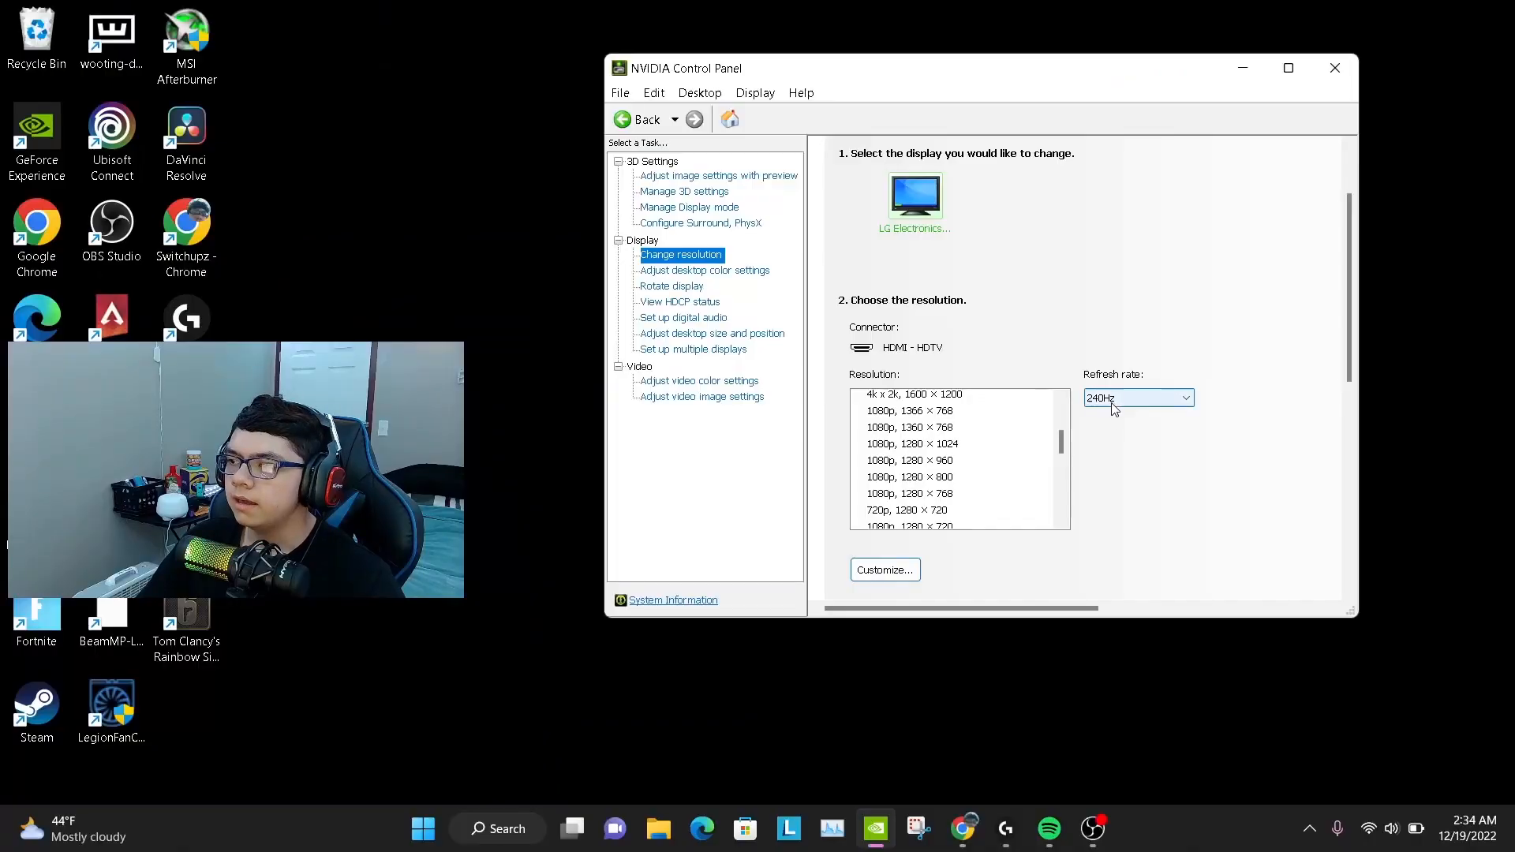
{"action": "left_click", "coordinate": [1113, 404]}
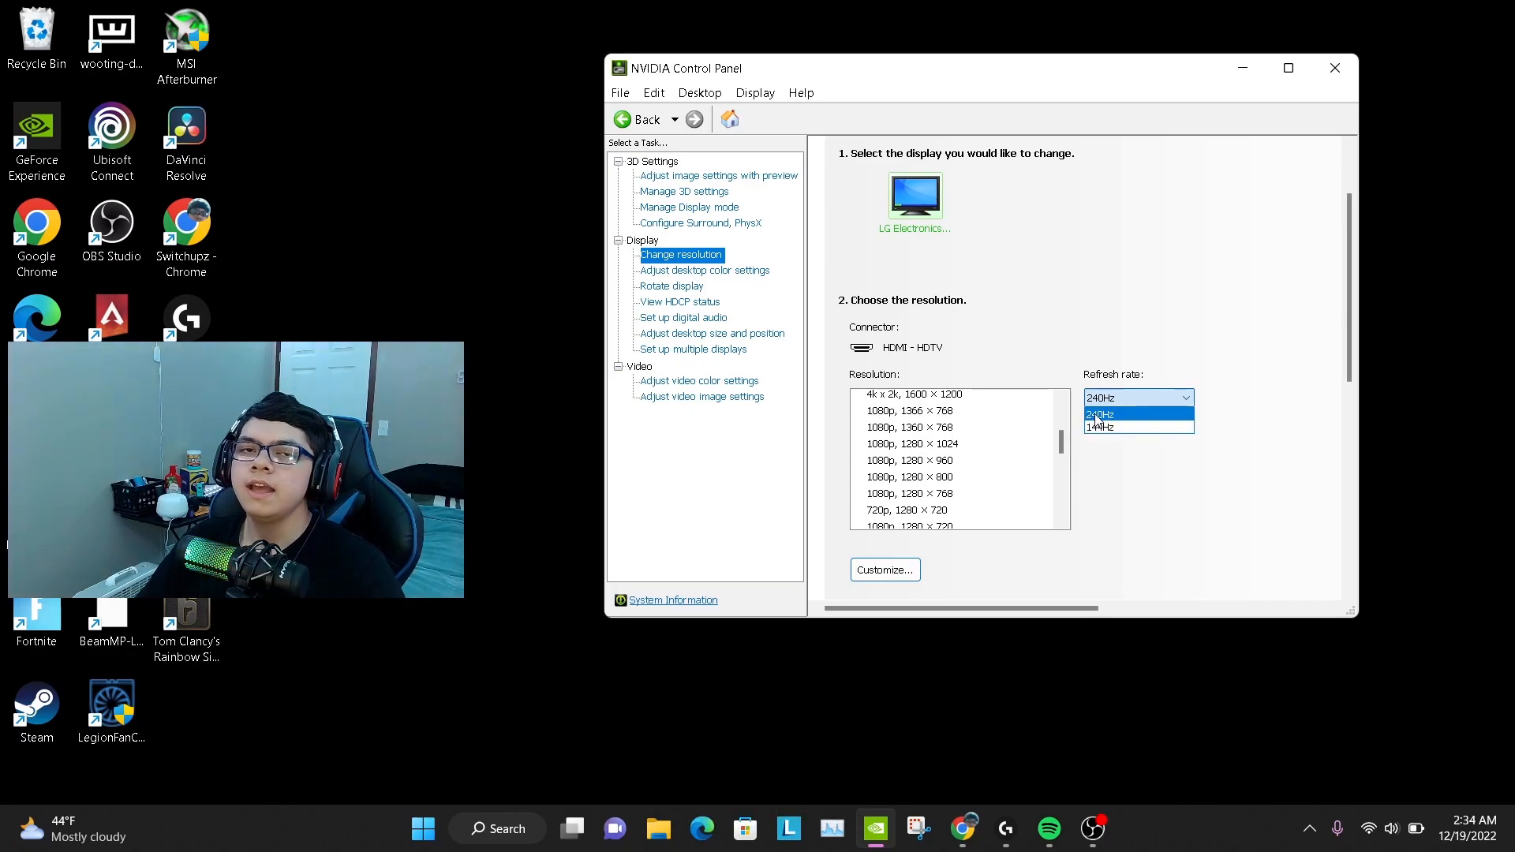
{"action": "left_click", "coordinate": [1102, 353]}
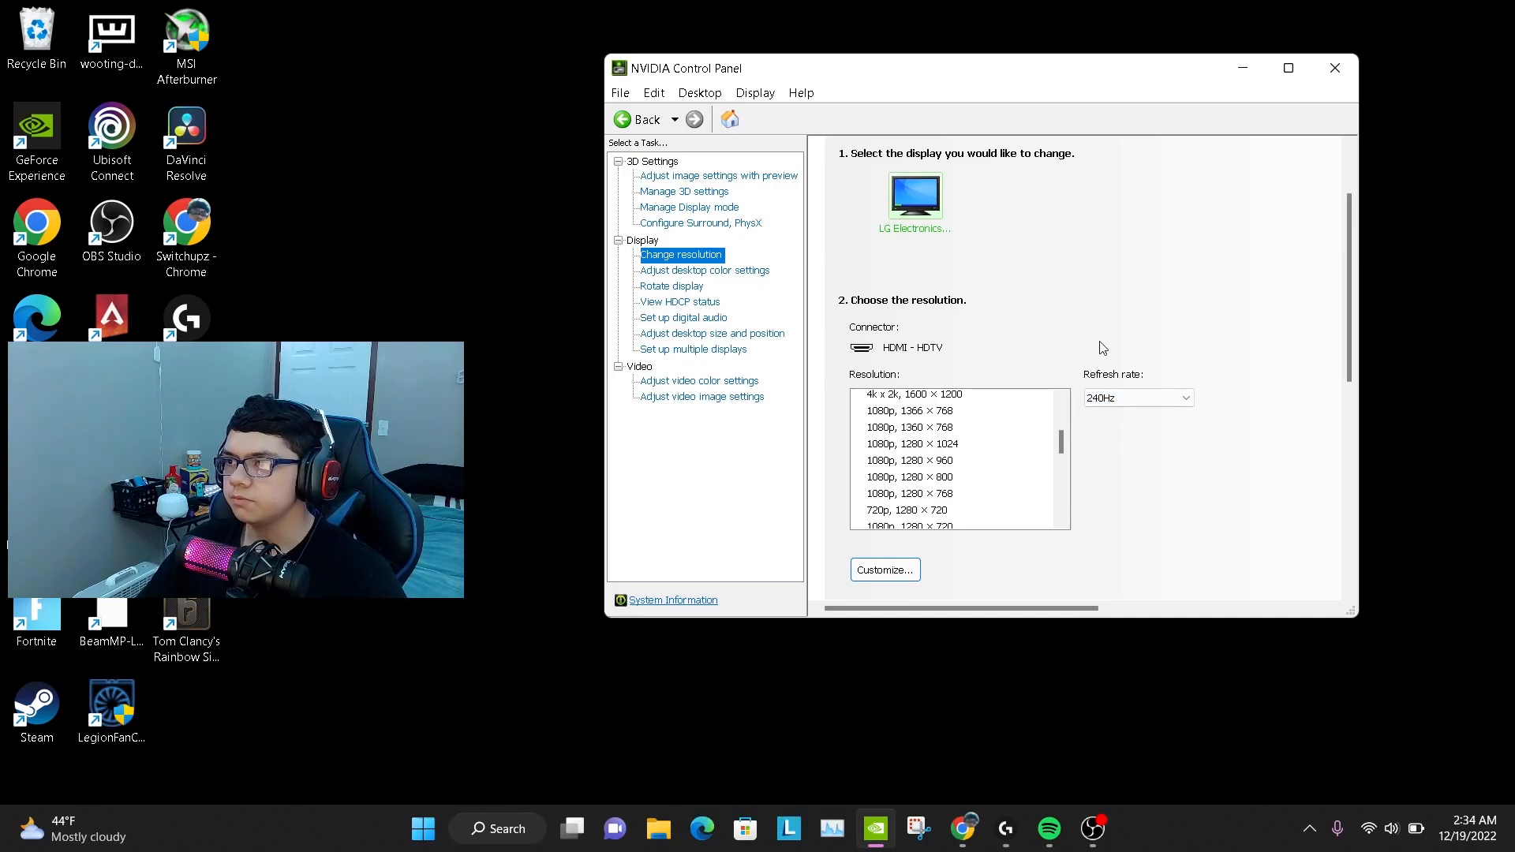
Set digital vibrance to 76% in the desktop color settings and apply the change
{"action": "left_click", "coordinate": [722, 271]}
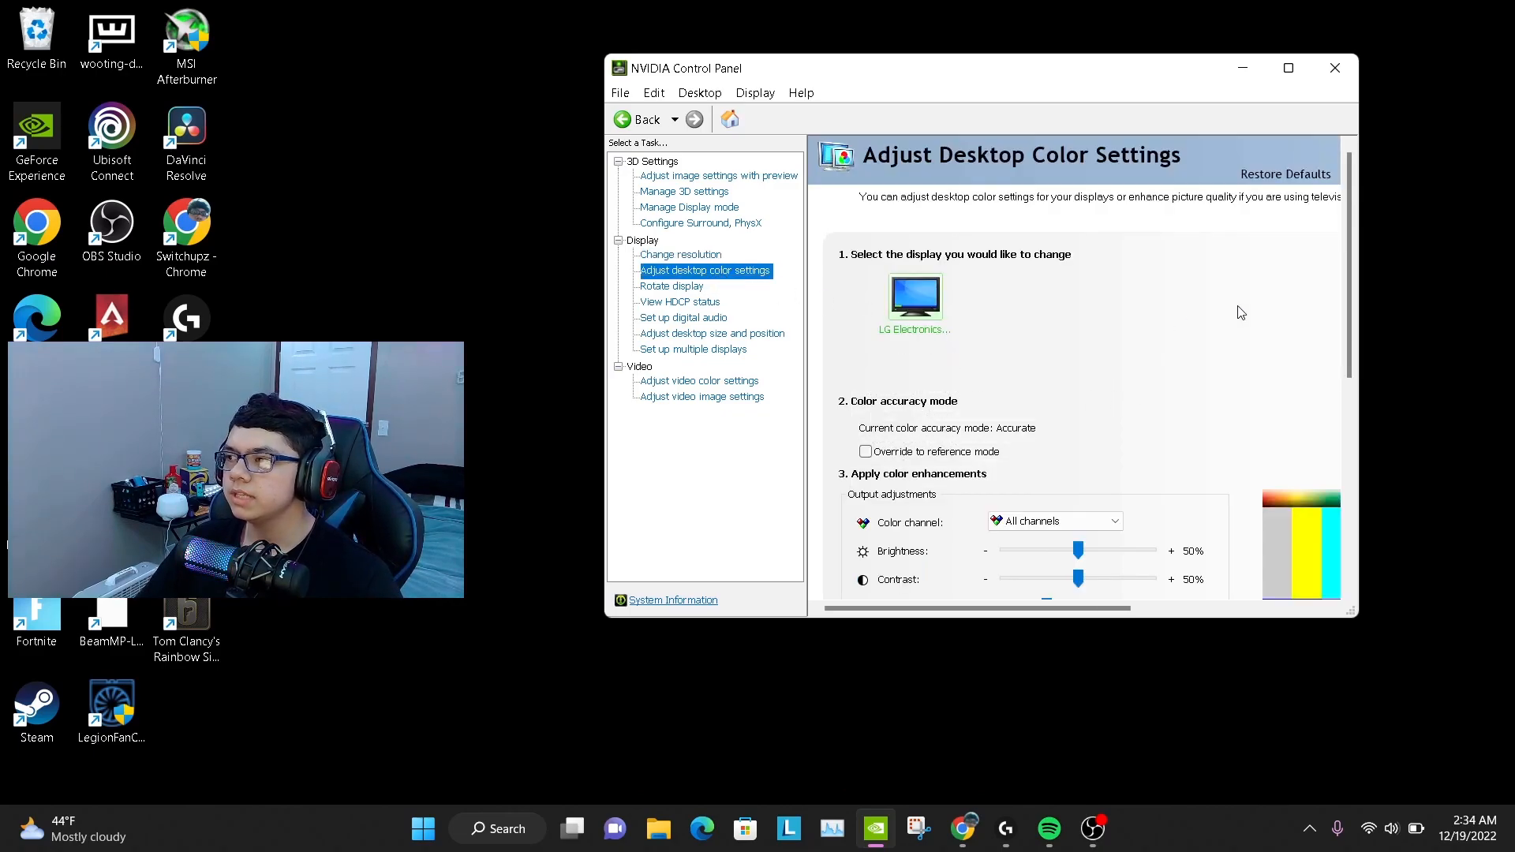
{"action": "left_click_drag", "start_coordinate": [1347, 308], "coordinate": [1362, 375]}
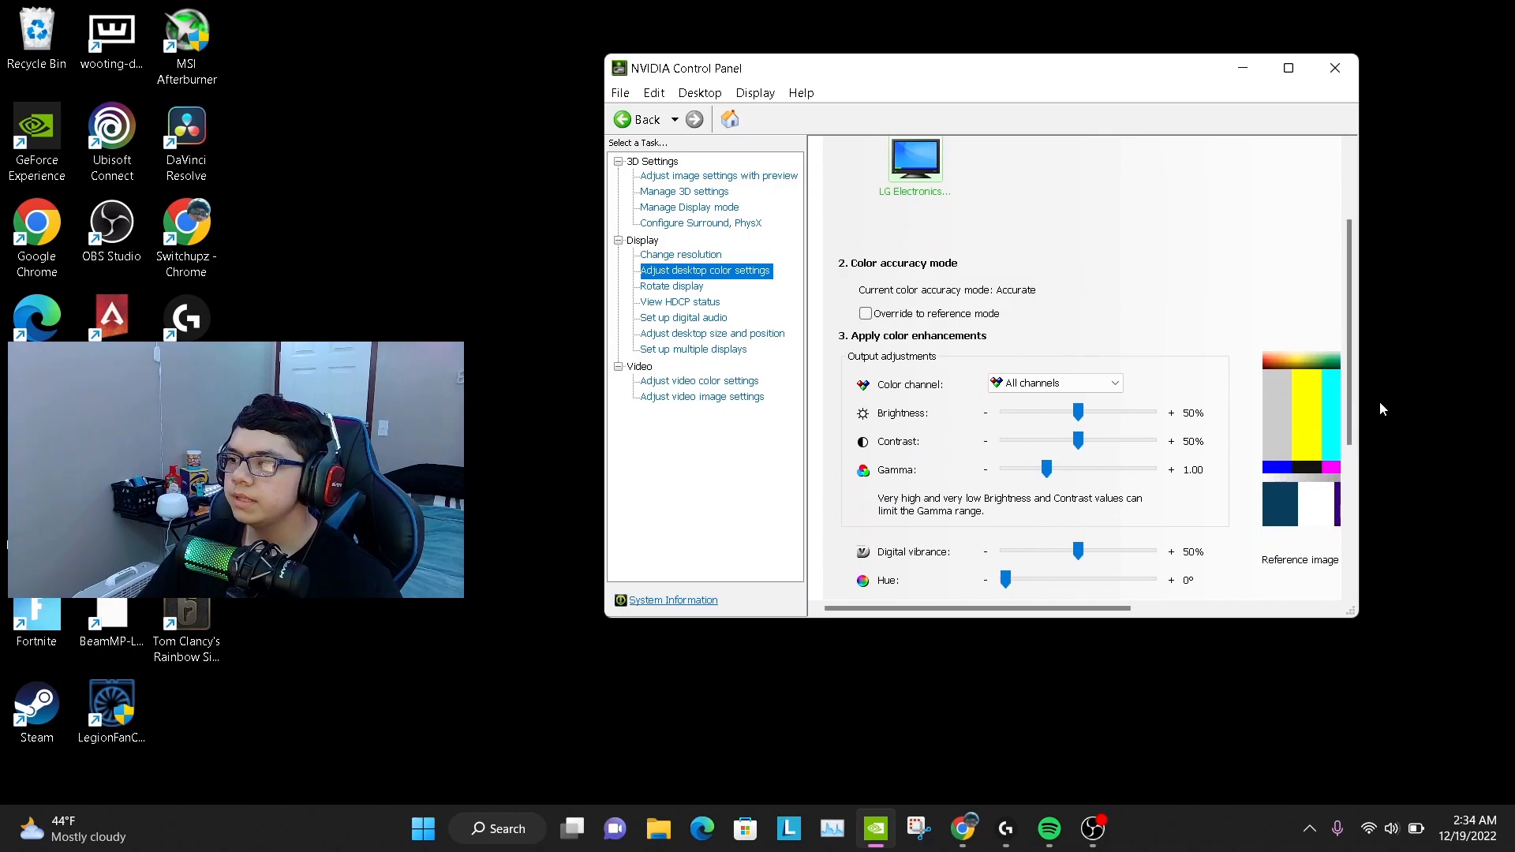
{"action": "scroll", "coordinate": [1101, 474], "scroll_direction": "down", "scroll_amount": 2}
{"action": "mouse_move", "coordinate": [1119, 485]}
{"action": "left_mouse_down"}
{"action": "mouse_move", "coordinate": [1133, 479]}
{"action": "mouse_move", "coordinate": [1038, 457]}
{"action": "mouse_move", "coordinate": [1118, 481]}
{"action": "left_mouse_up"}
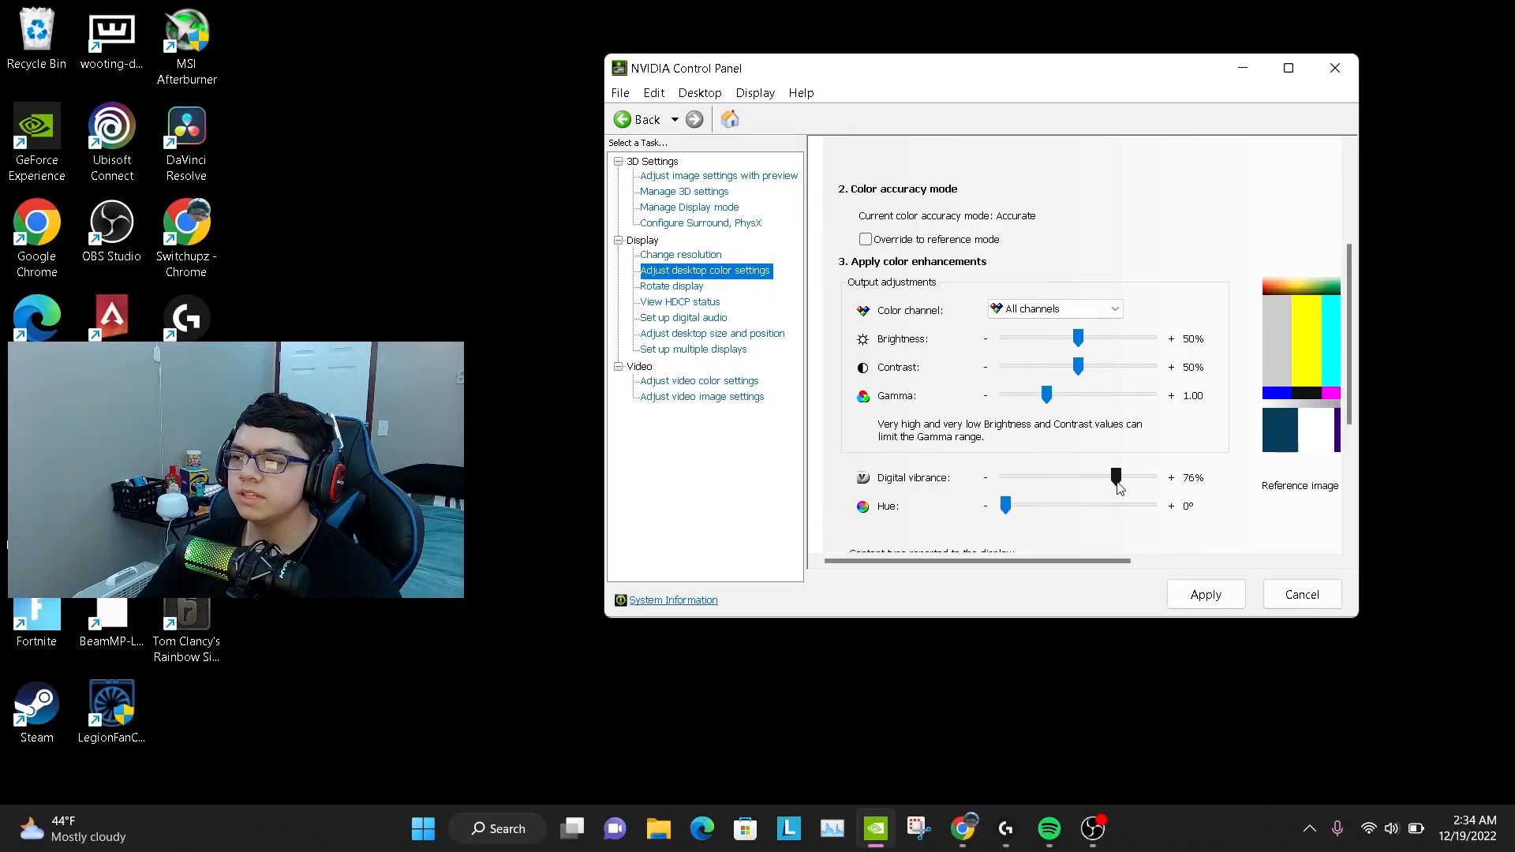
{"action": "left_click", "coordinate": [1181, 590]}
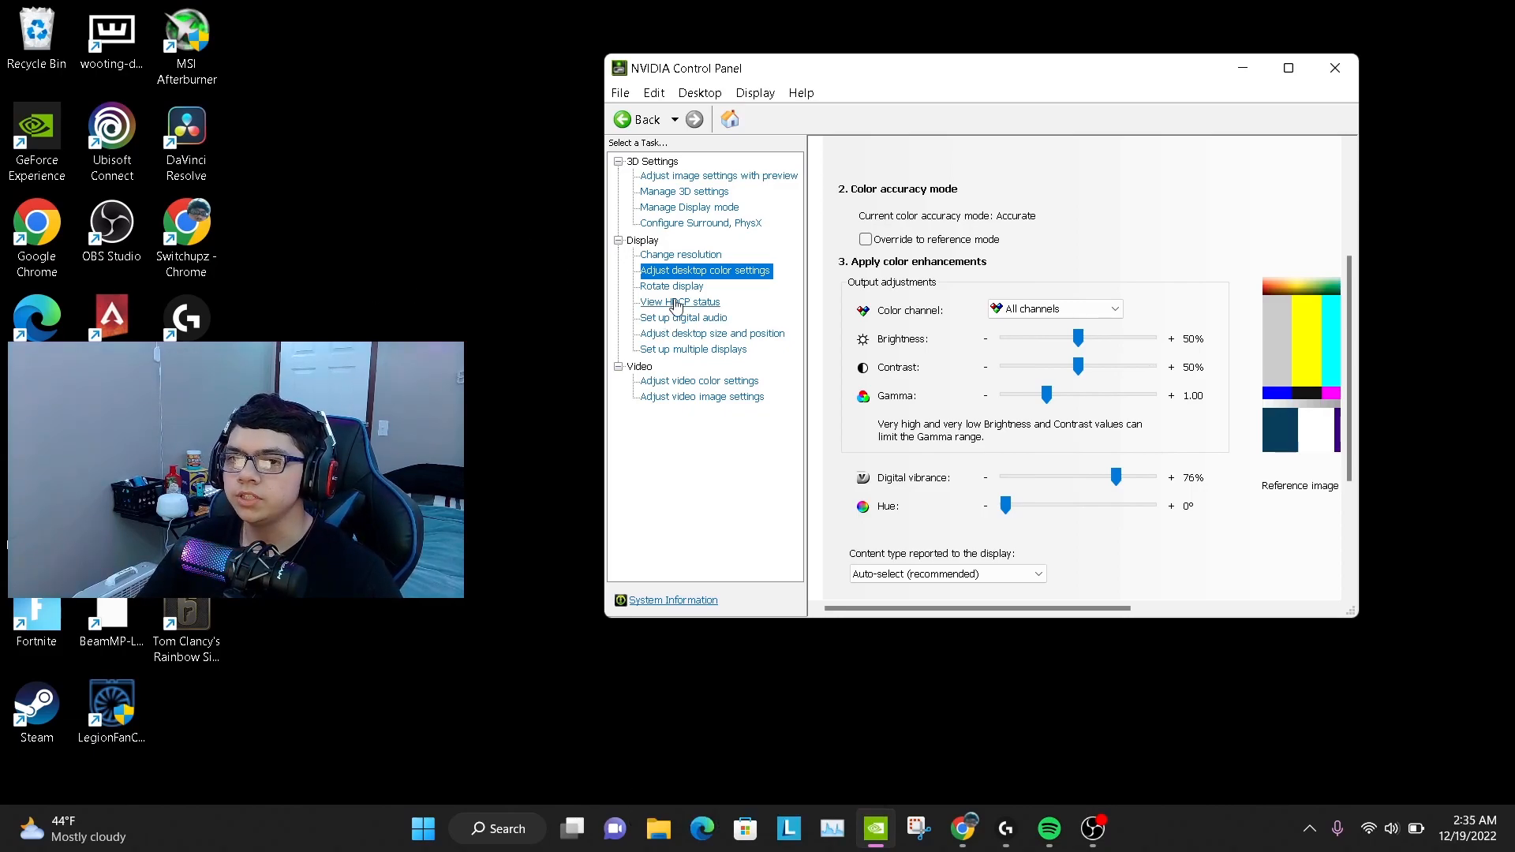
Review the display rotation, HDCP status and digital audio settings
{"action": "left_click", "coordinate": [672, 287]}
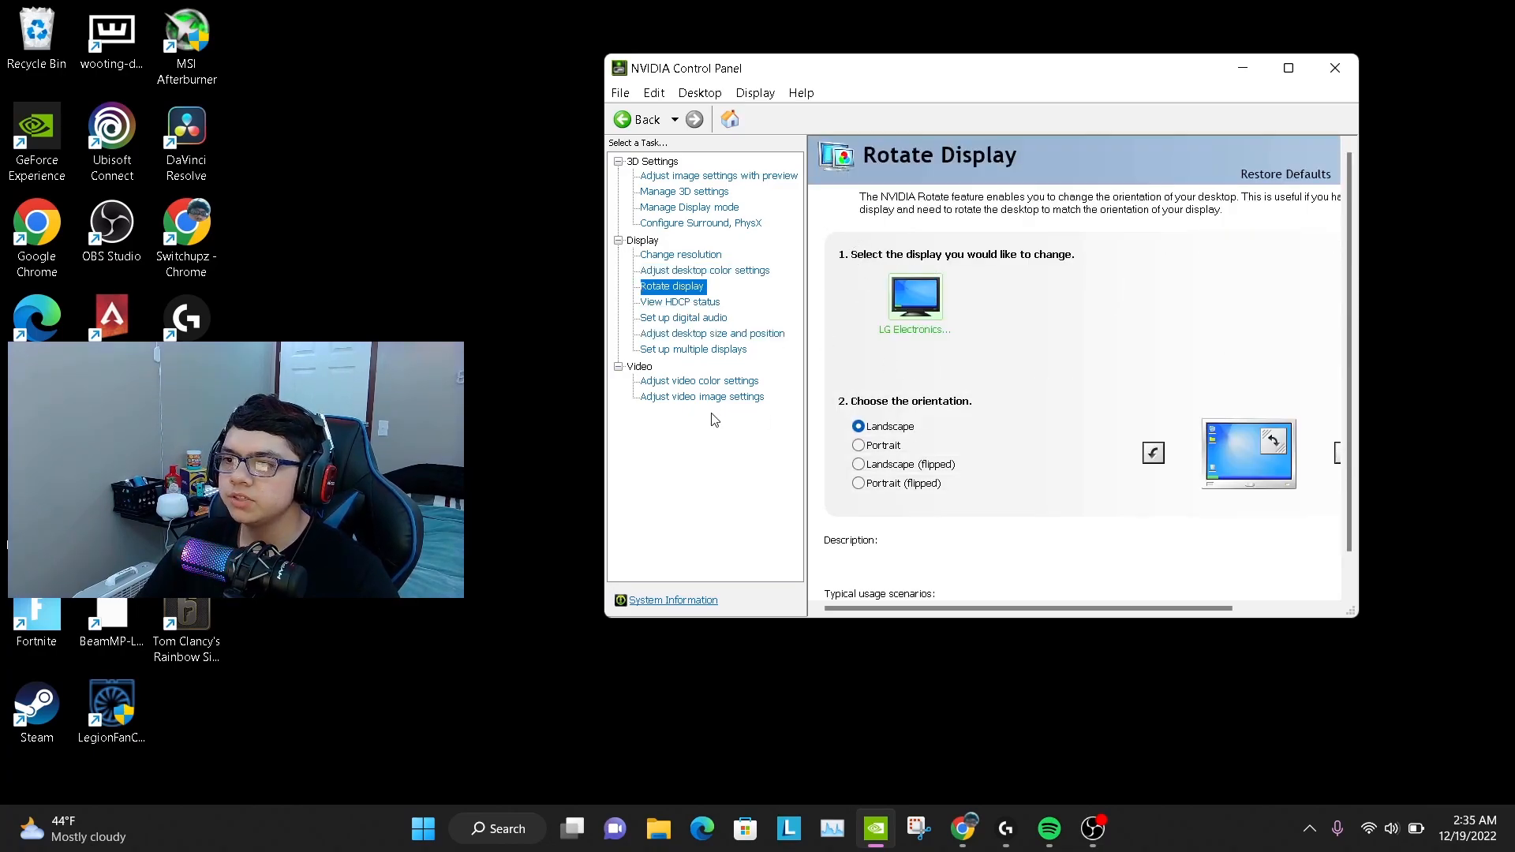
{"action": "left_click", "coordinate": [680, 302]}
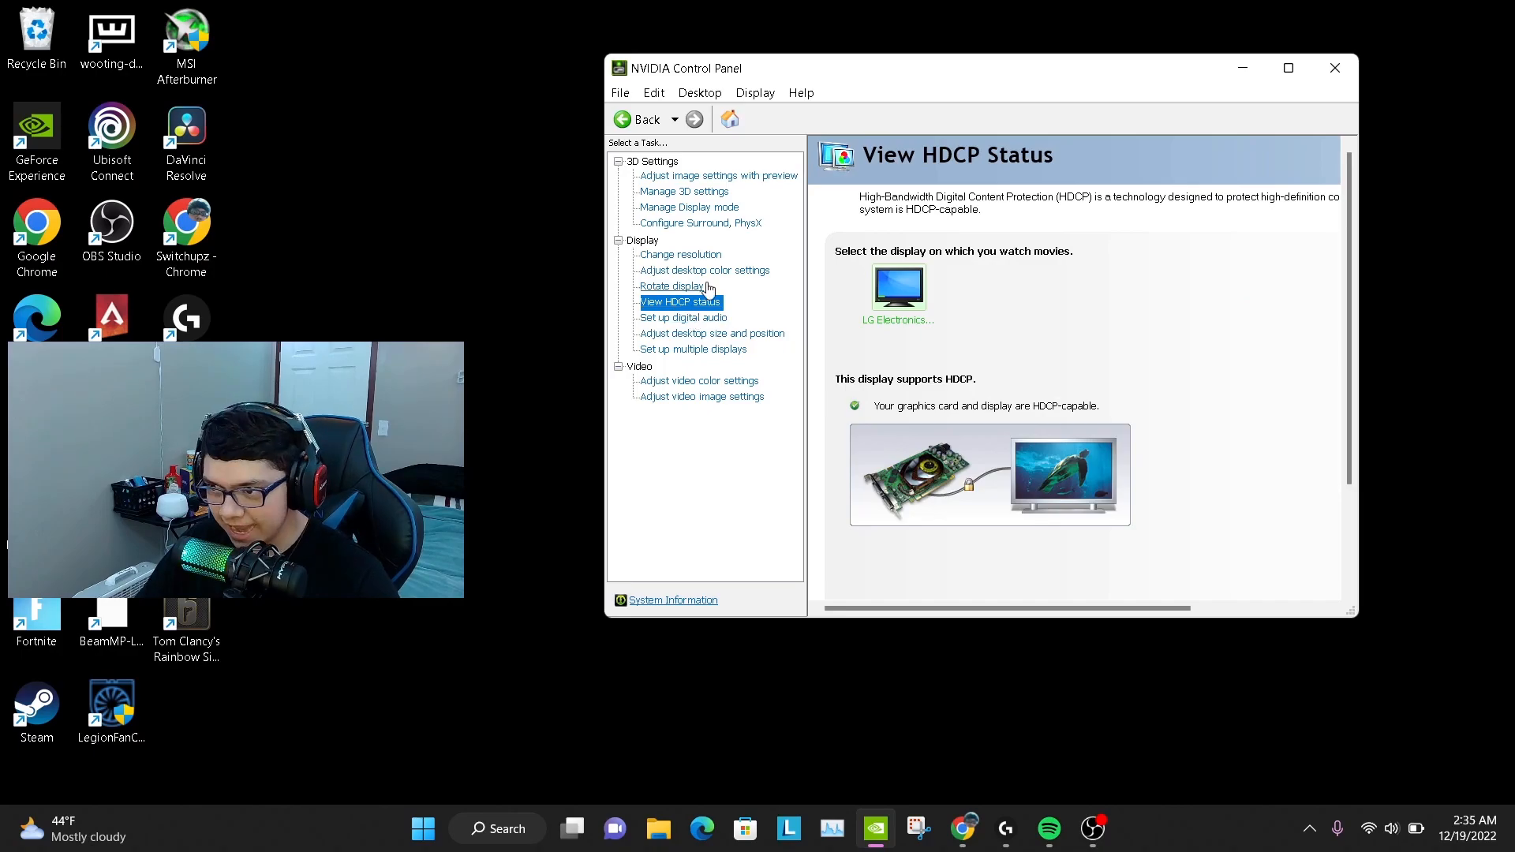
{"action": "left_click", "coordinate": [694, 318]}
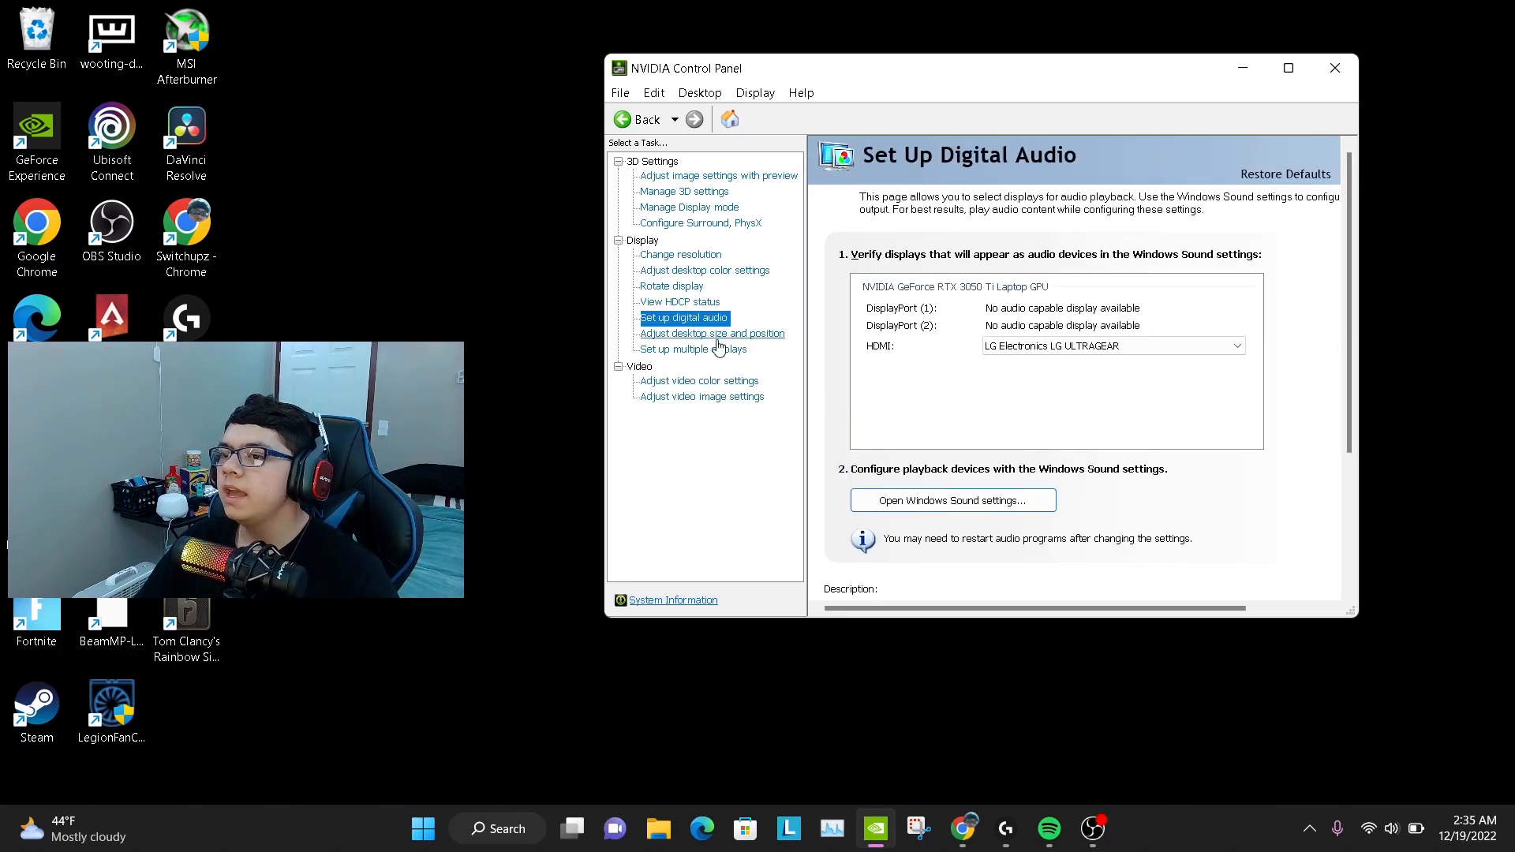
Review the scaling options for desktop size and position and the multiple-display configuration
{"action": "left_click", "coordinate": [713, 335]}
{"action": "scroll", "coordinate": [1026, 394], "scroll_direction": "down", "scroll_amount": 5}
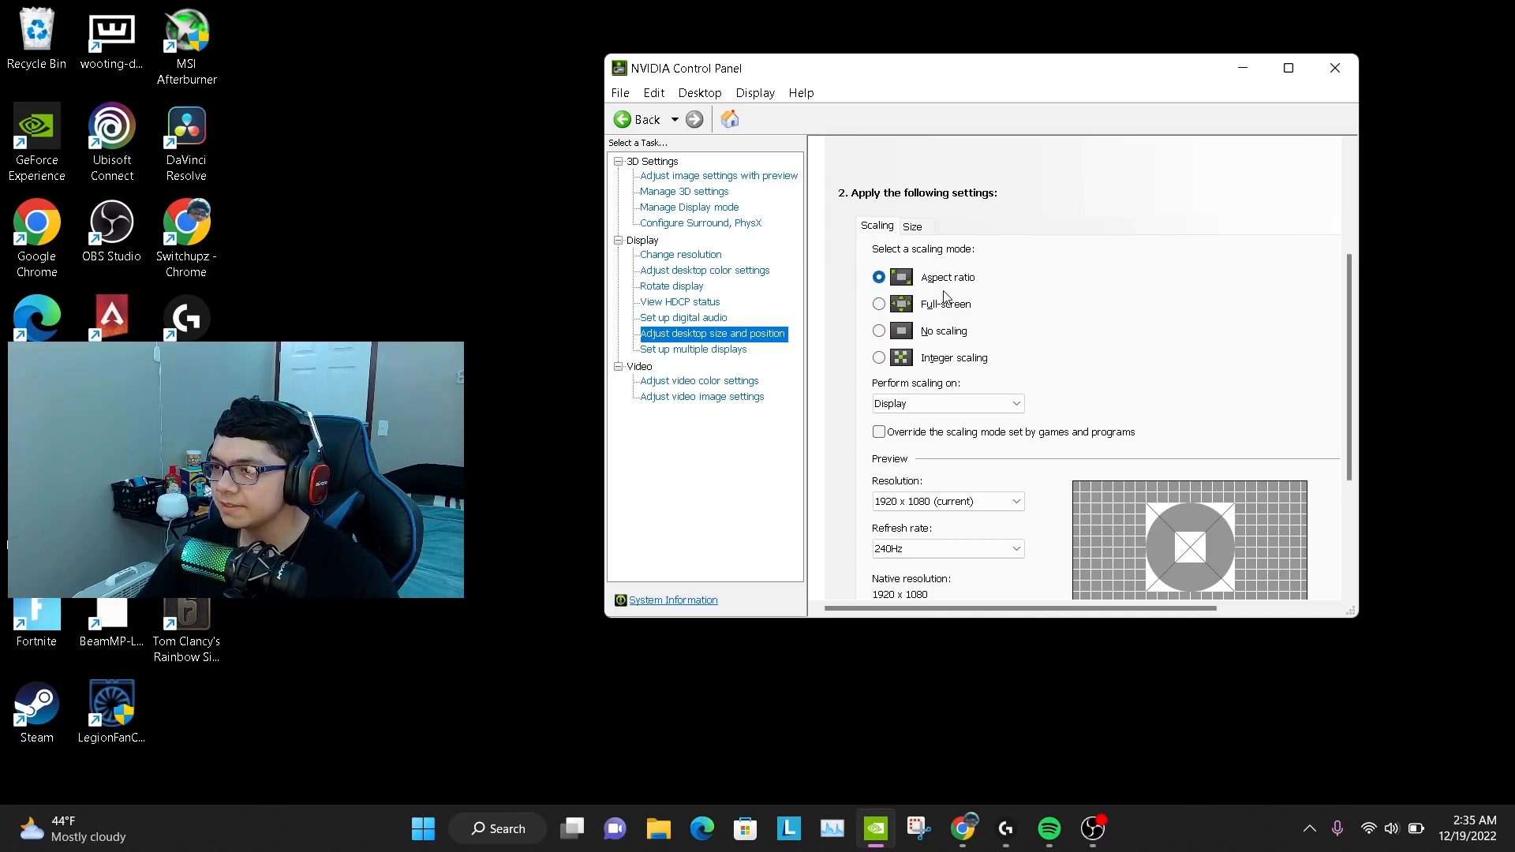
{"action": "scroll", "coordinate": [989, 324], "scroll_direction": "down", "scroll_amount": 2}
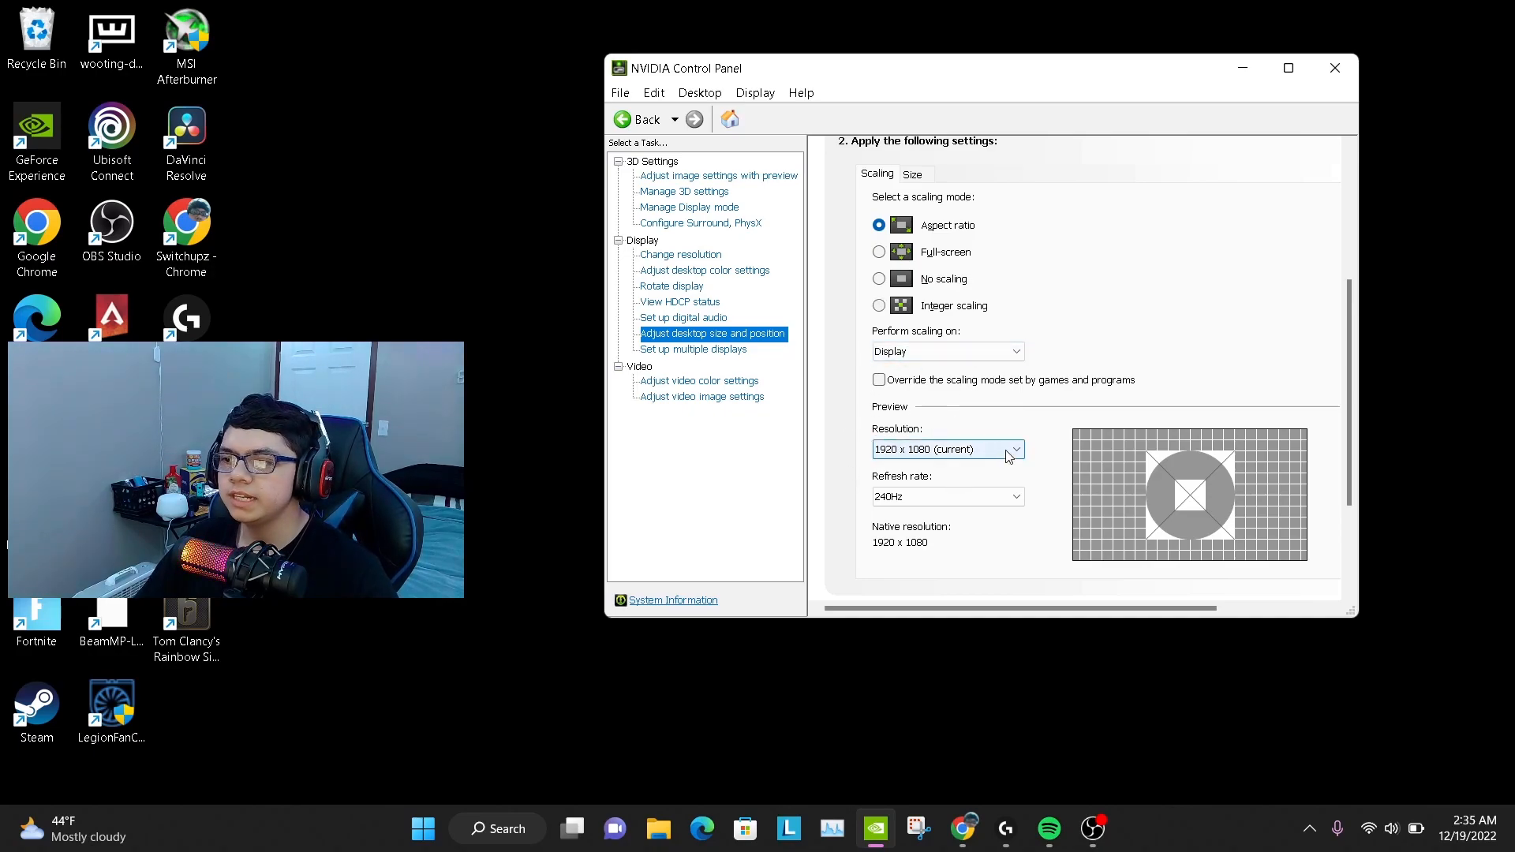
{"action": "scroll", "coordinate": [821, 505], "scroll_direction": "down", "scroll_amount": 1}
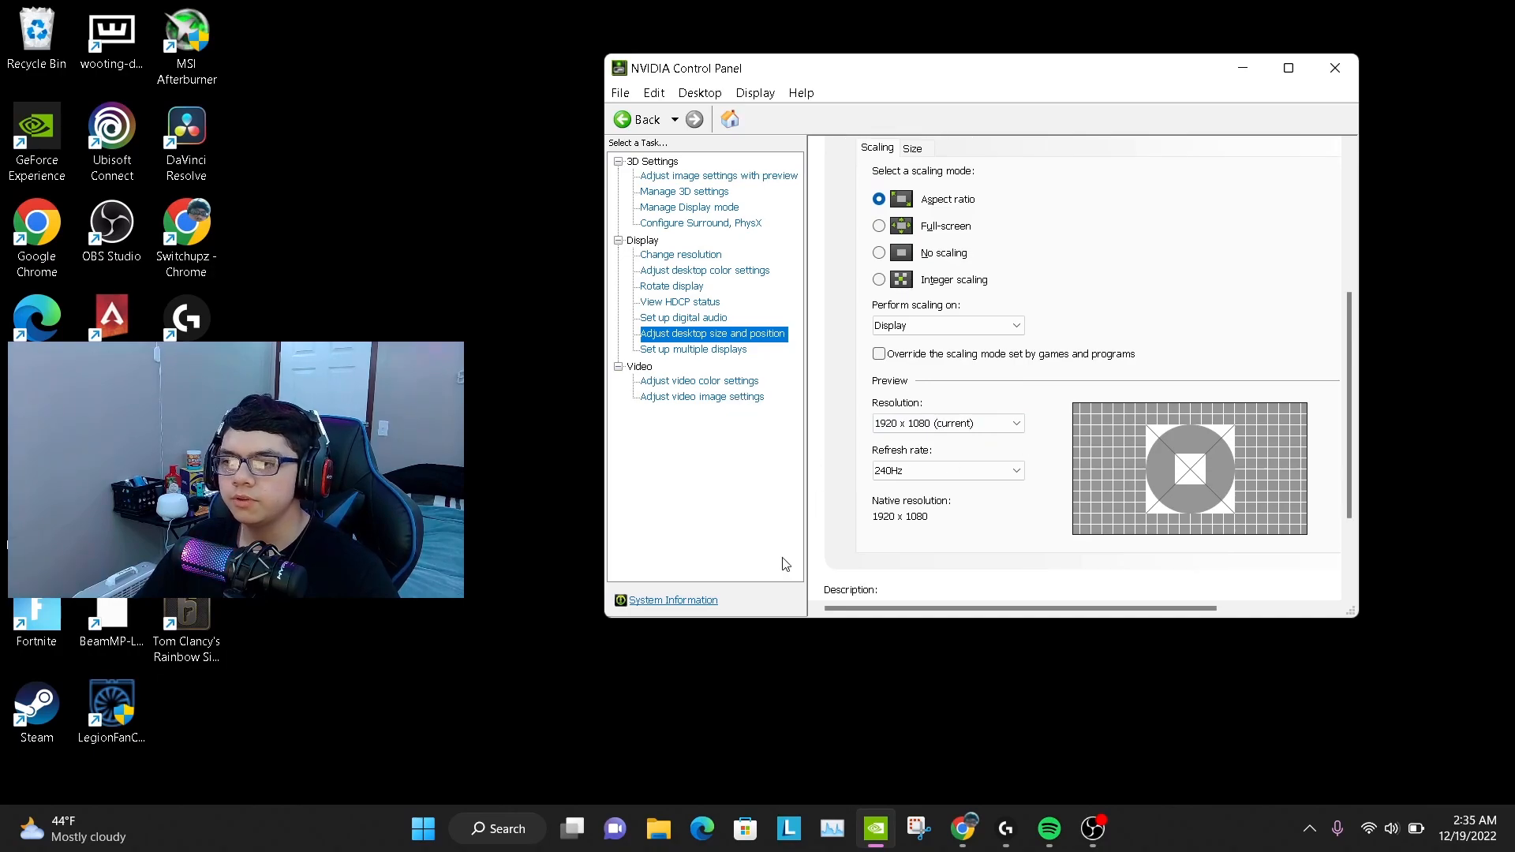
{"action": "left_click", "coordinate": [733, 354]}
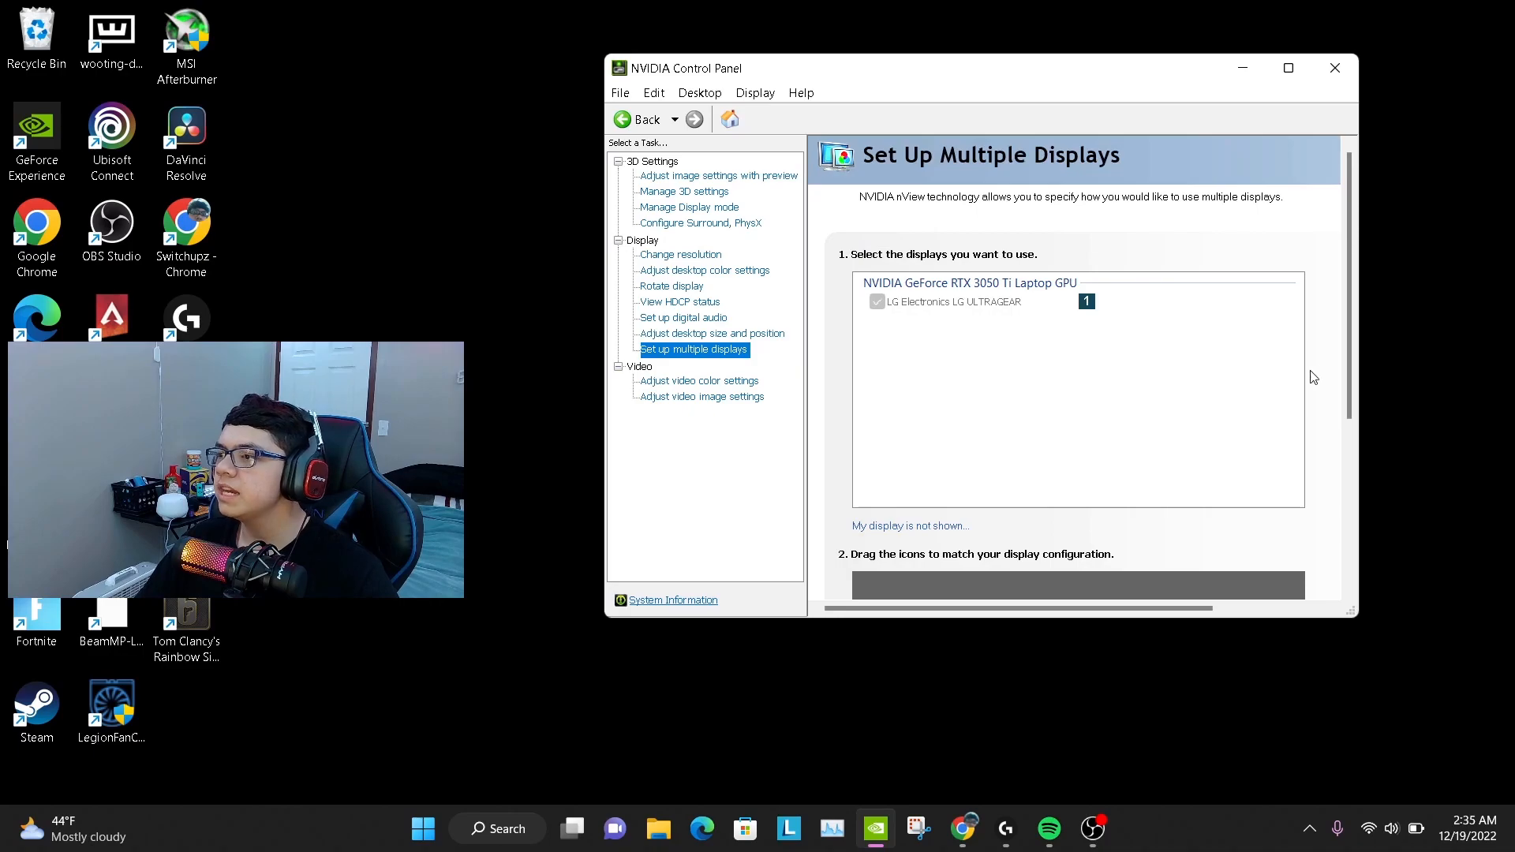
{"action": "scroll", "coordinate": [1314, 473], "scroll_direction": "down", "scroll_amount": 3}
{"action": "scroll", "coordinate": [1286, 379], "scroll_direction": "up", "scroll_amount": 3}
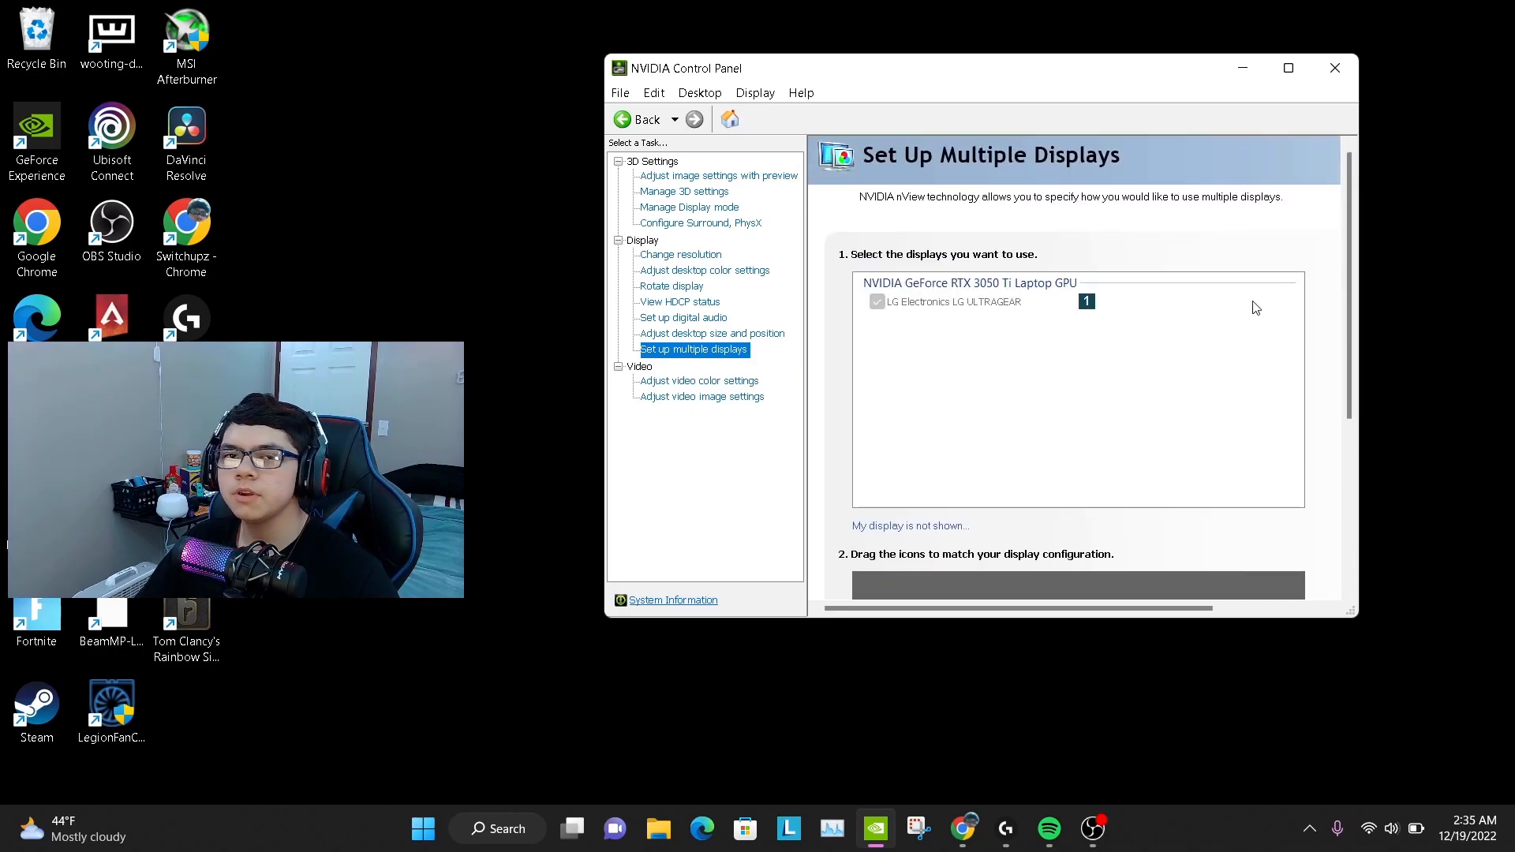
Review the video color and video image settings, and return to the image settings with preview
{"action": "left_click", "coordinate": [684, 383]}
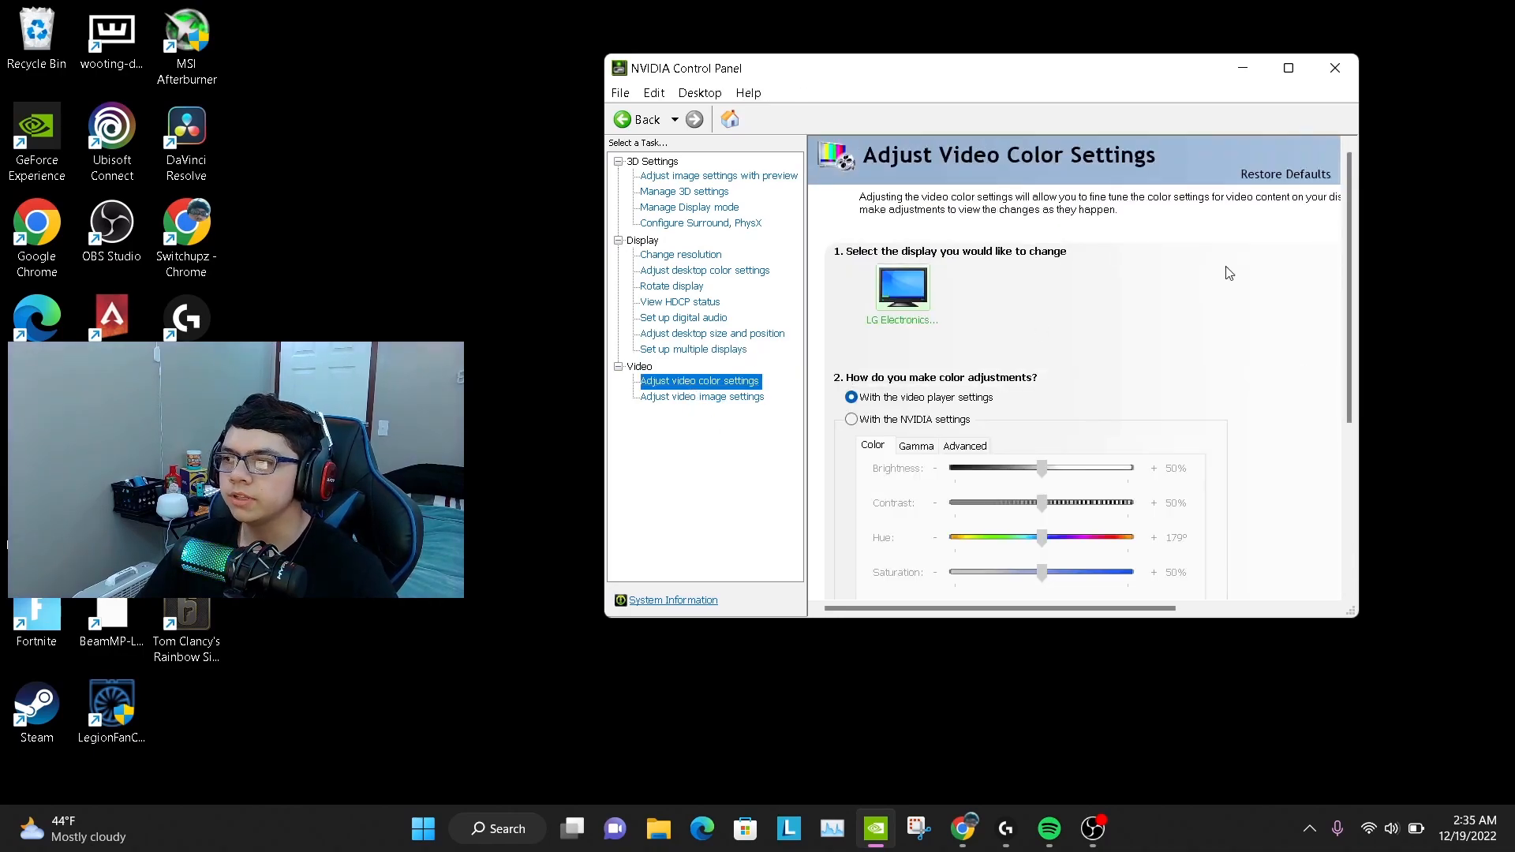
{"action": "scroll", "coordinate": [1244, 420], "scroll_direction": "down", "scroll_amount": 3}
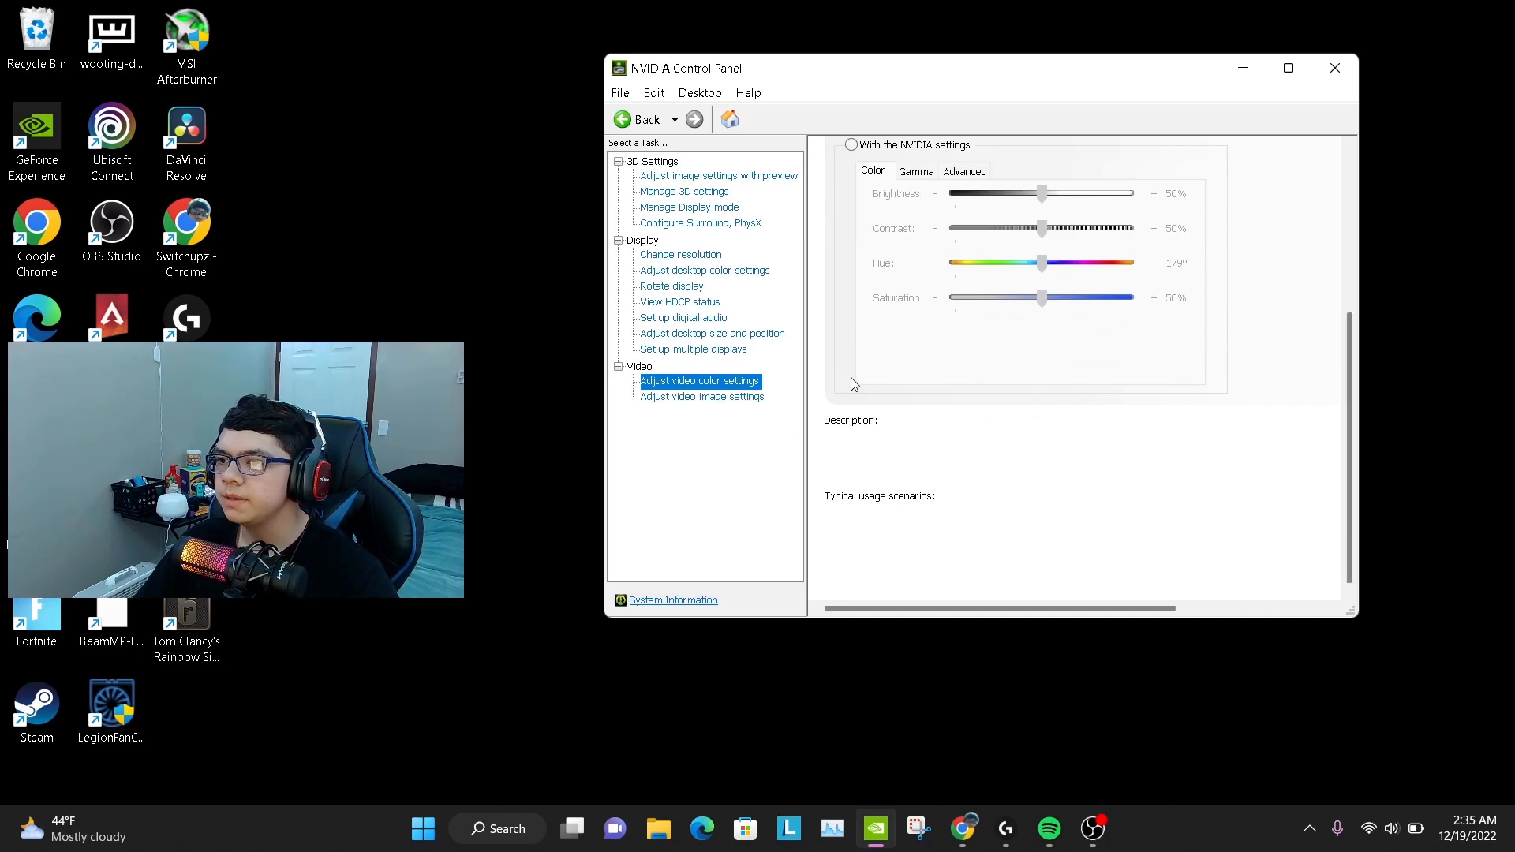
{"action": "left_click", "coordinate": [723, 397]}
{"action": "mouse_move", "coordinate": [1346, 272]}
{"action": "left_mouse_down"}
{"action": "mouse_move", "coordinate": [1349, 412]}
{"action": "mouse_move", "coordinate": [1341, 286]}
{"action": "left_mouse_up"}
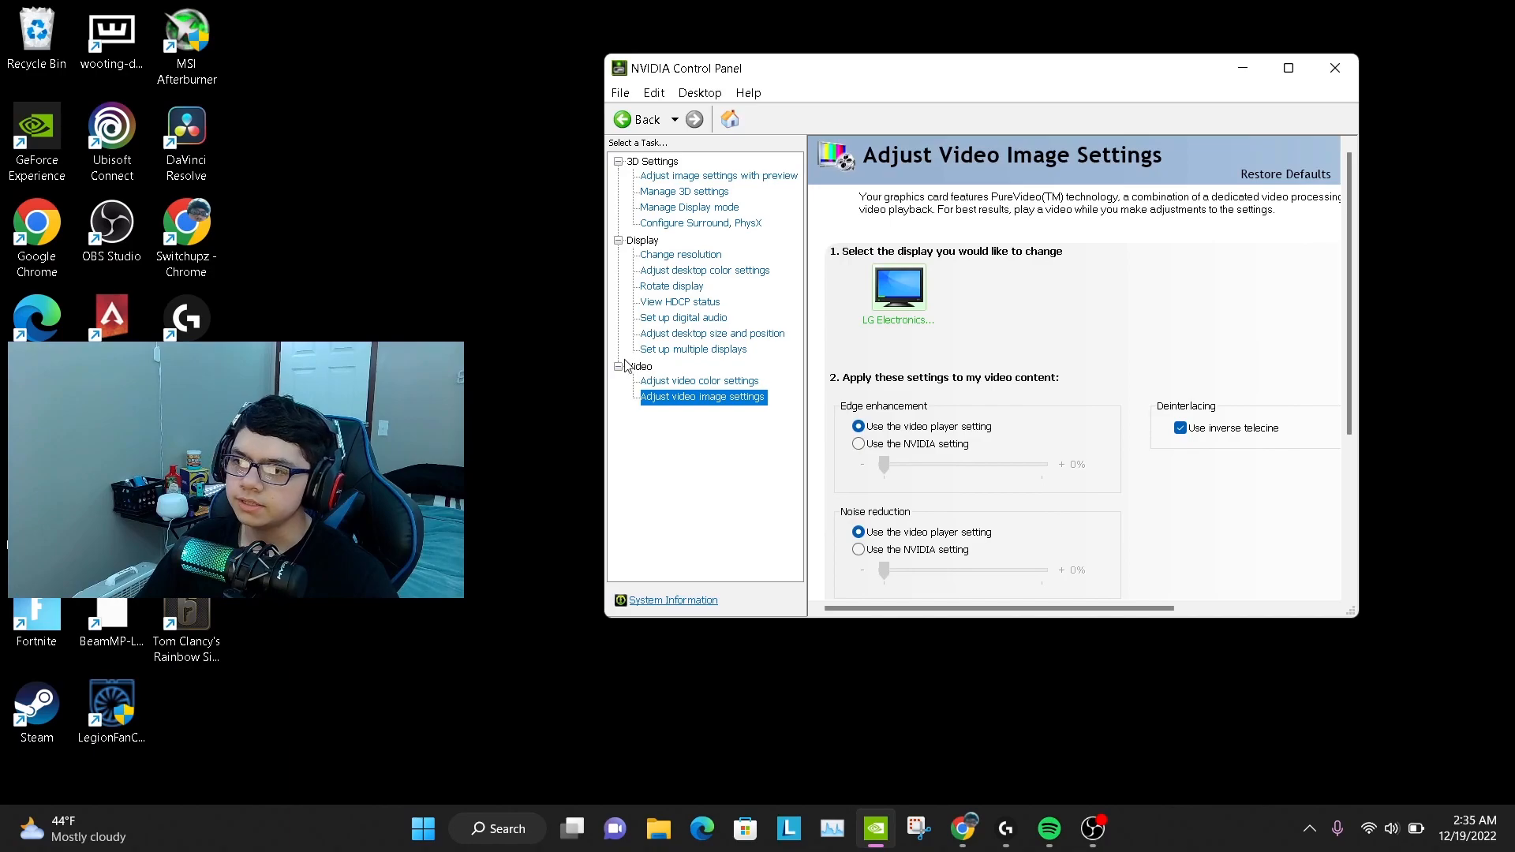
{"action": "left_click", "coordinate": [714, 176]}
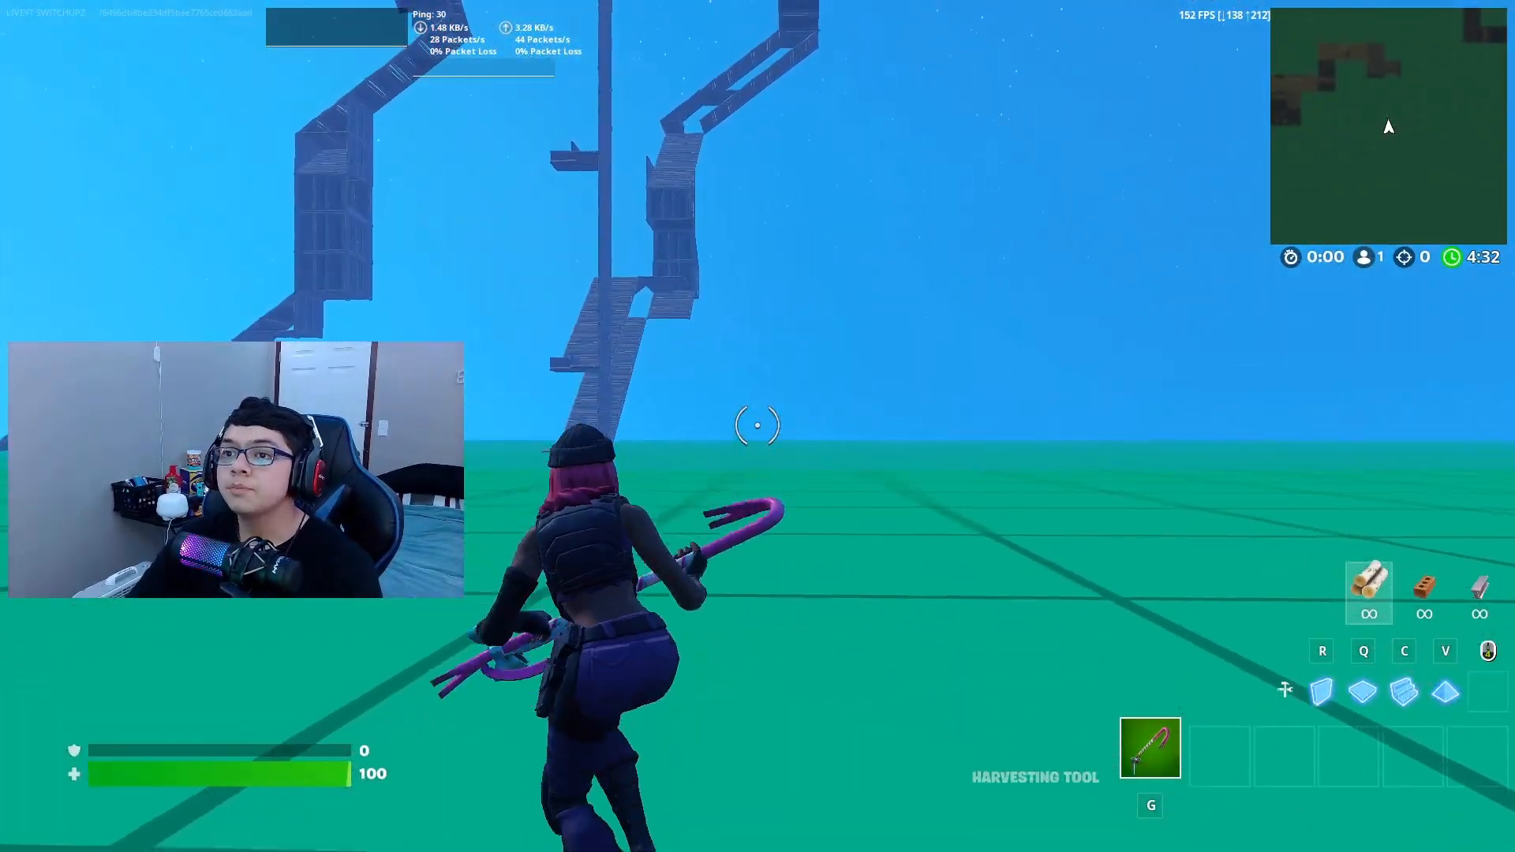
{"action": "key", "text": "w"}
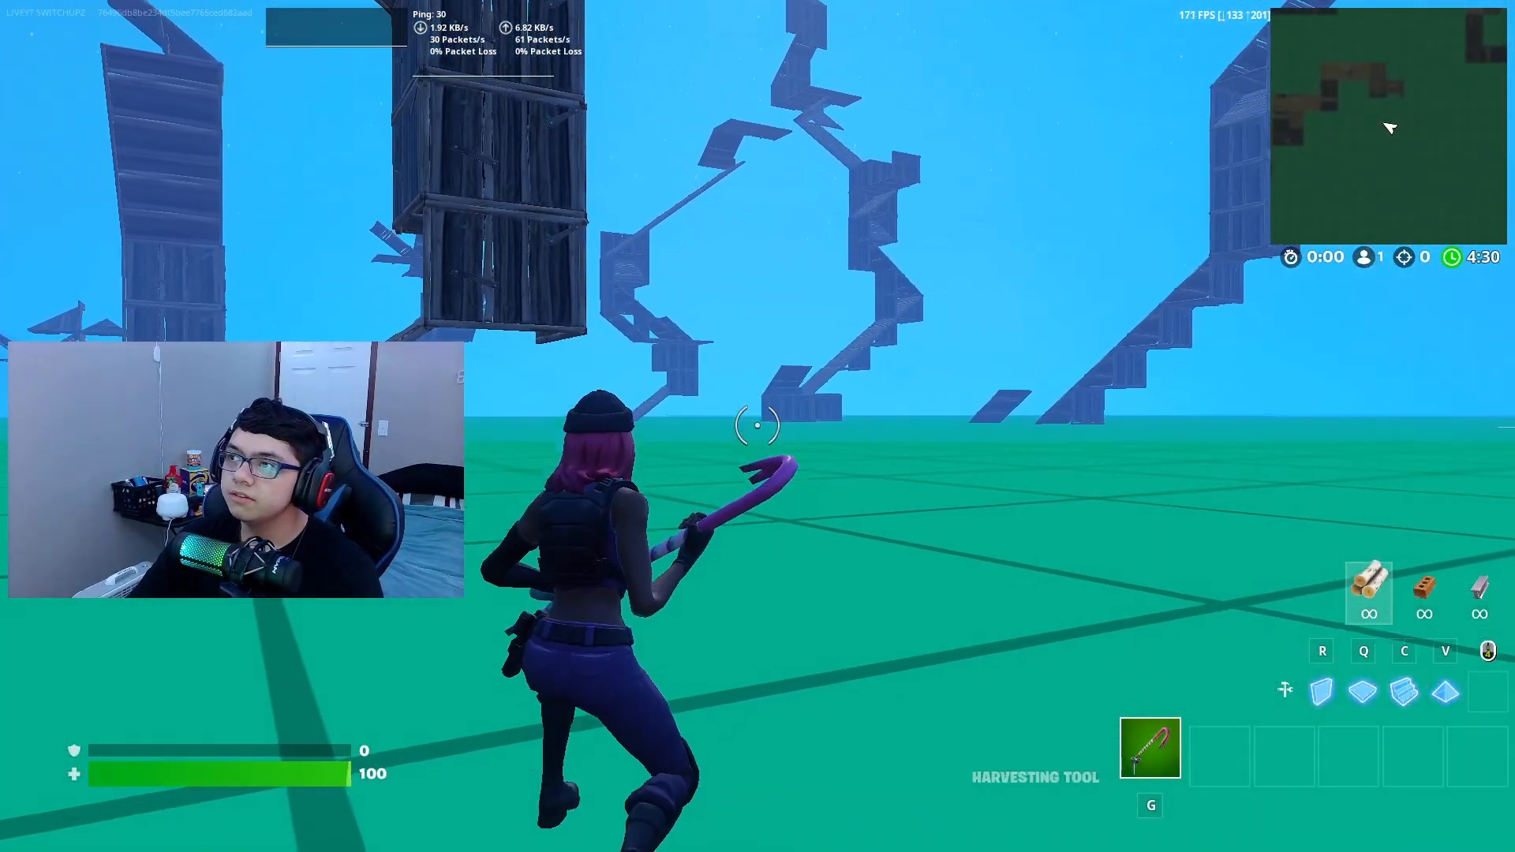
{"action": "key", "text": "w"}
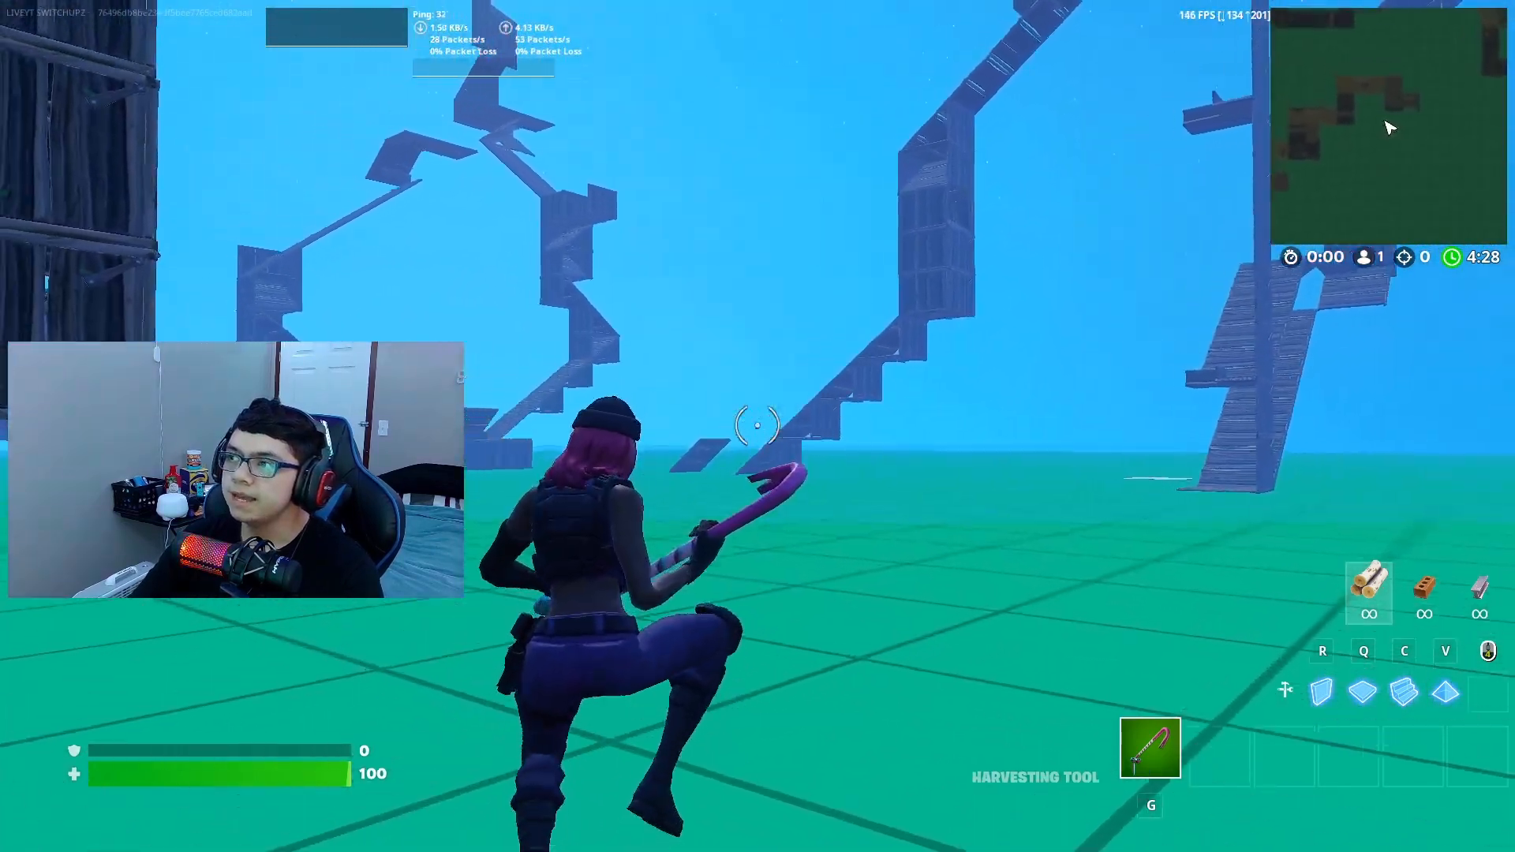
{"action": "key", "text": "w"}
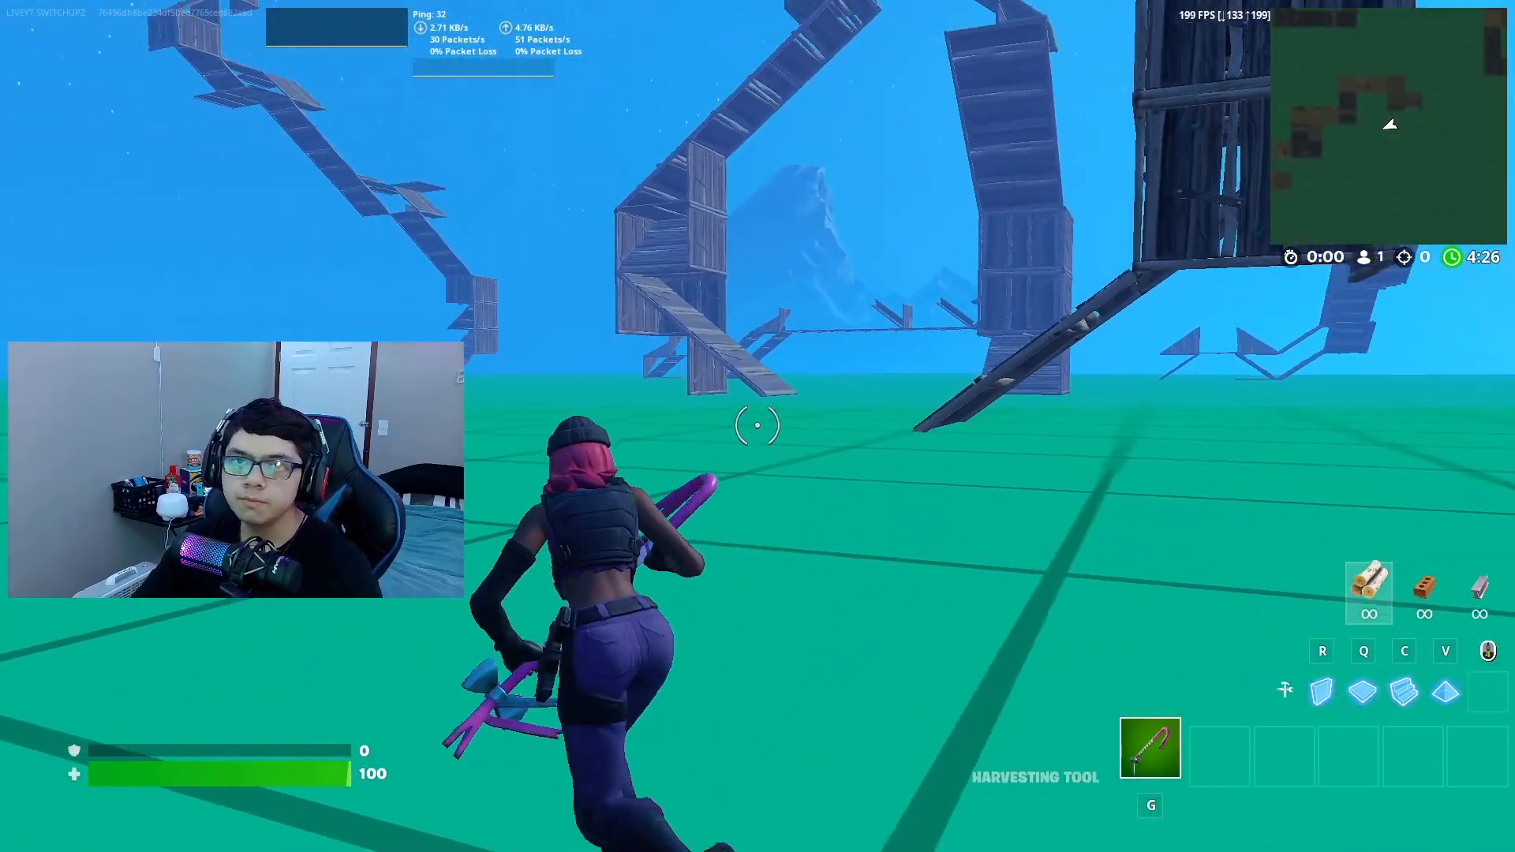
{"action": "key", "text": "w"}
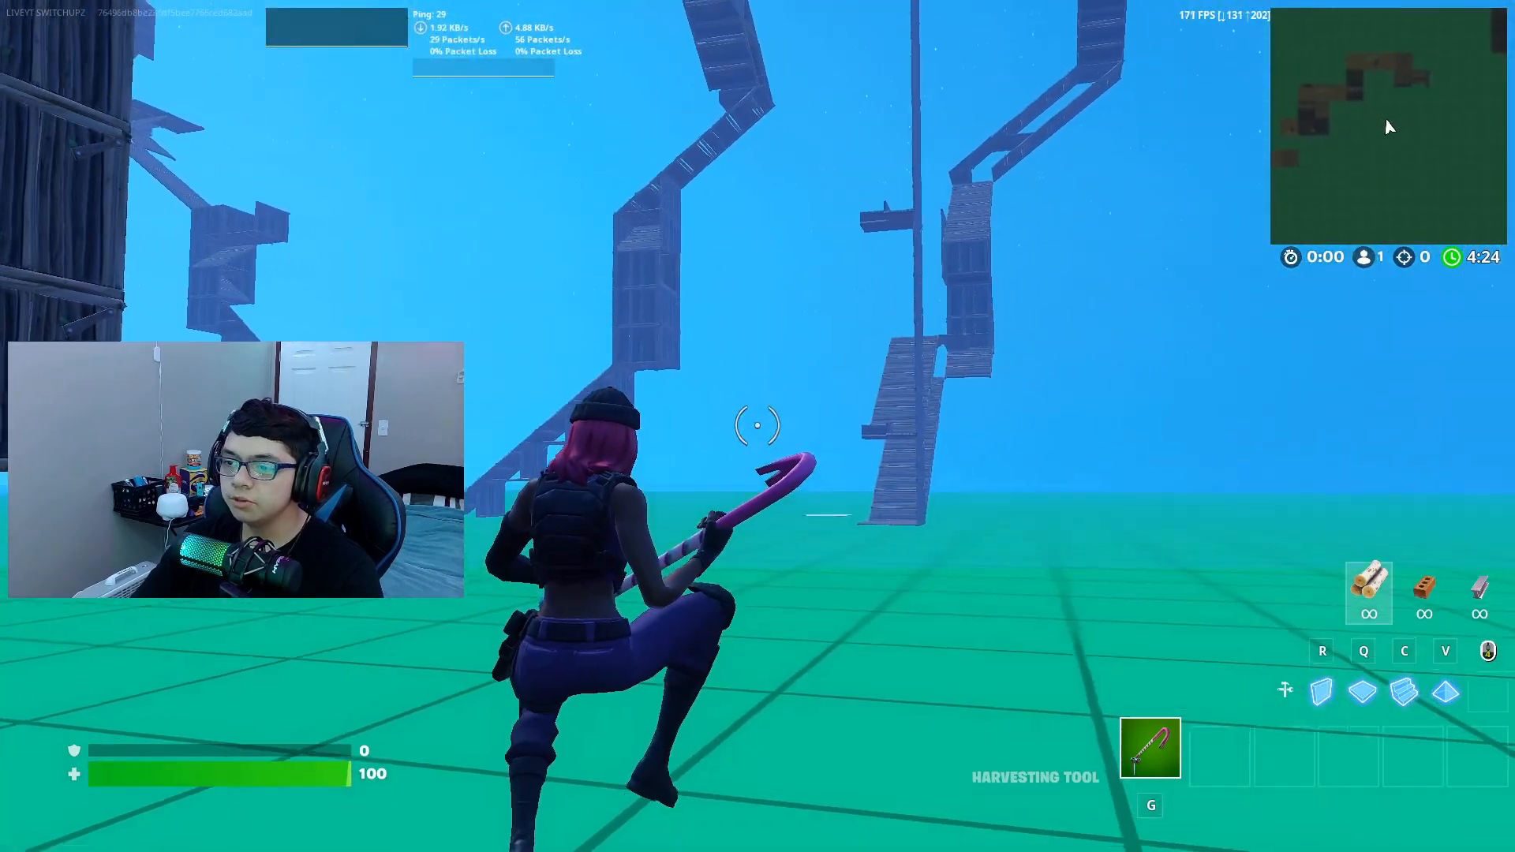
{"action": "key", "text": "w"}
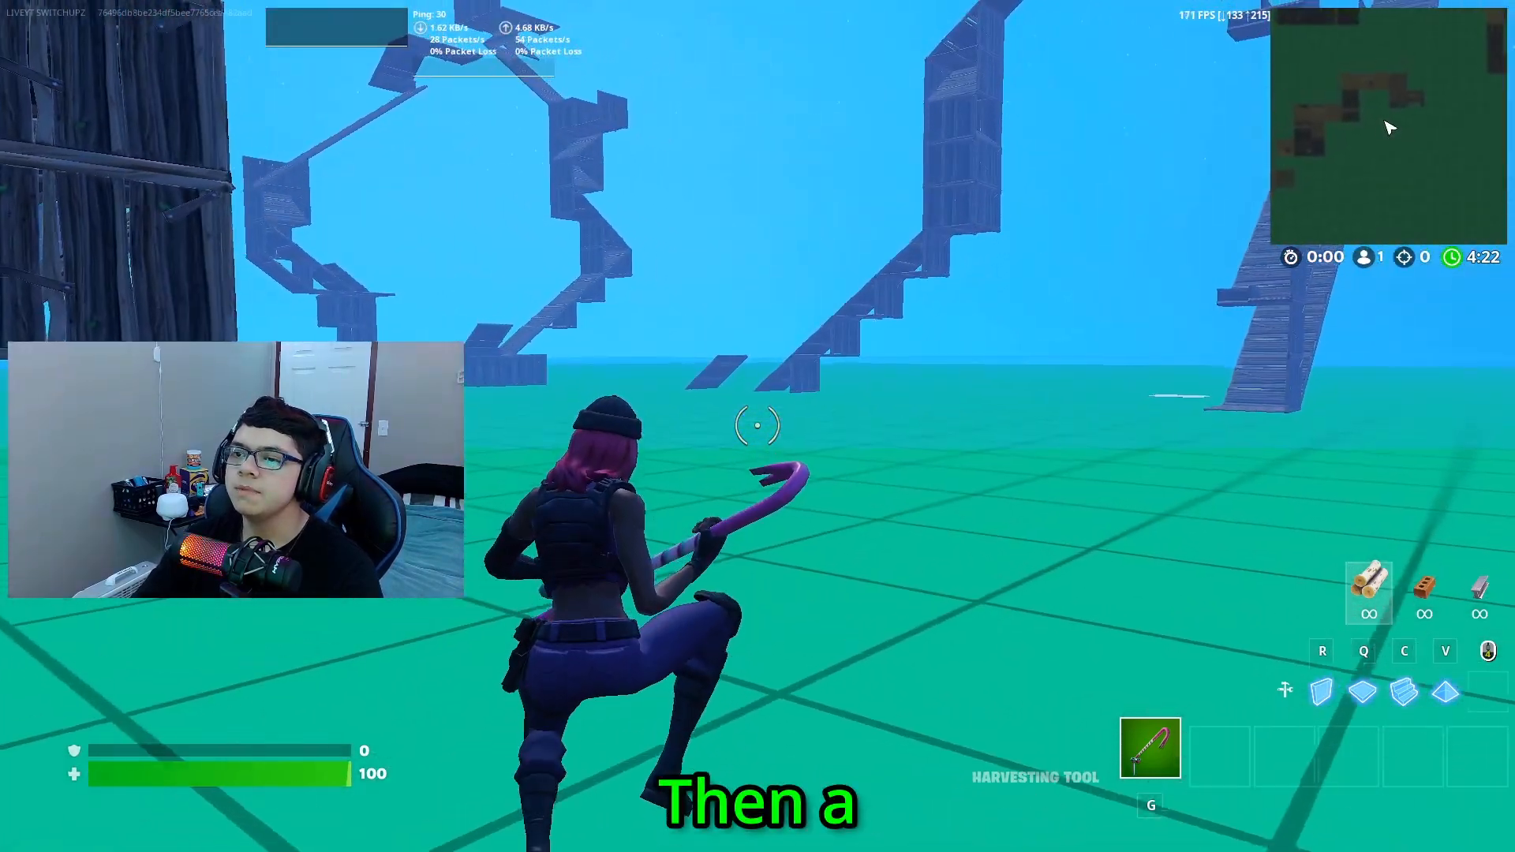
{"action": "key", "text": "w"}
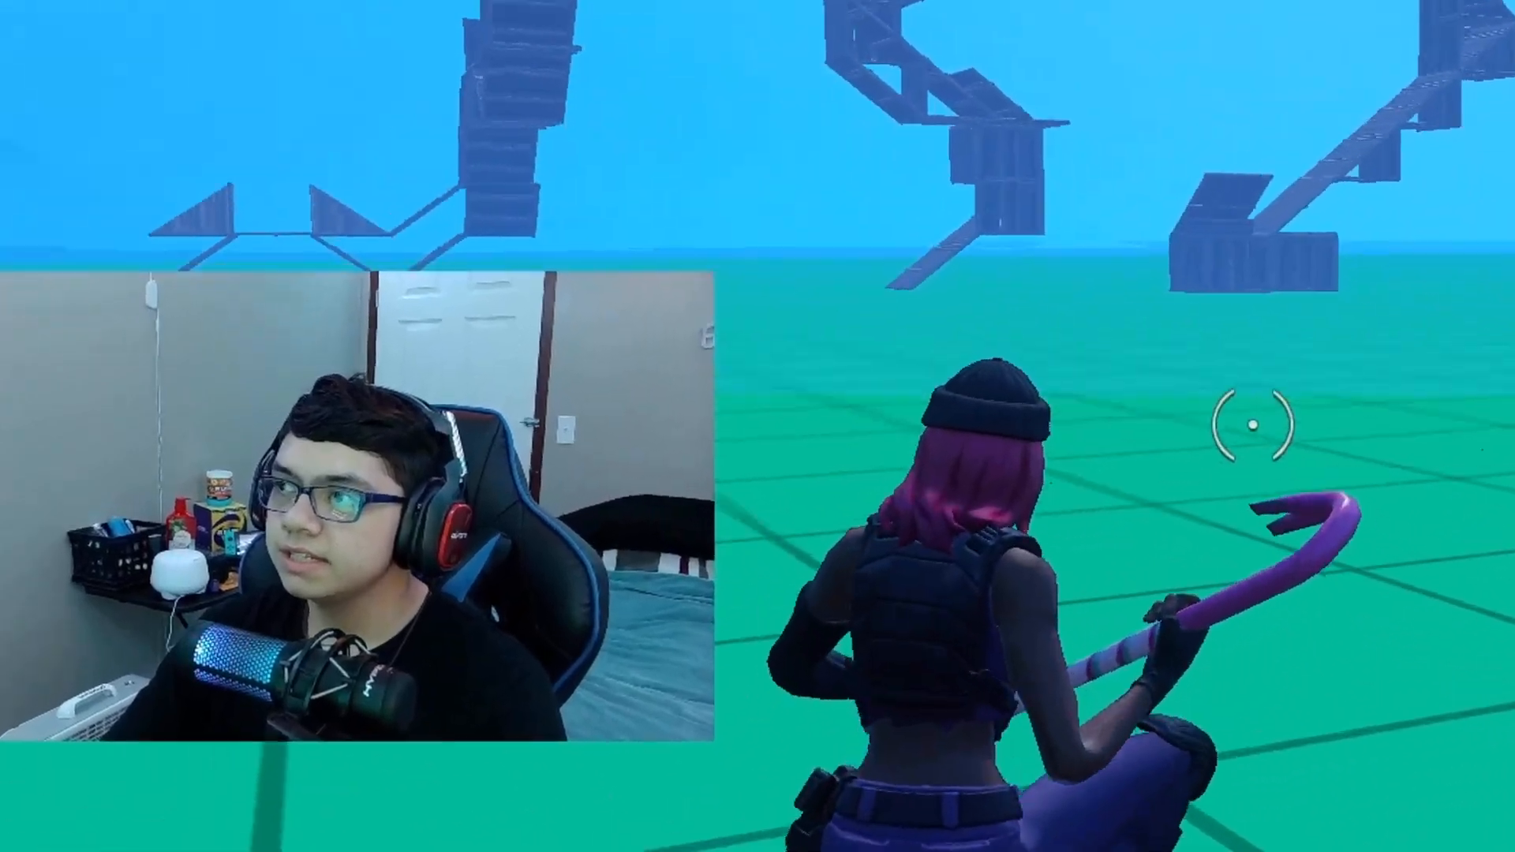
{"action": "key", "text": "w"}
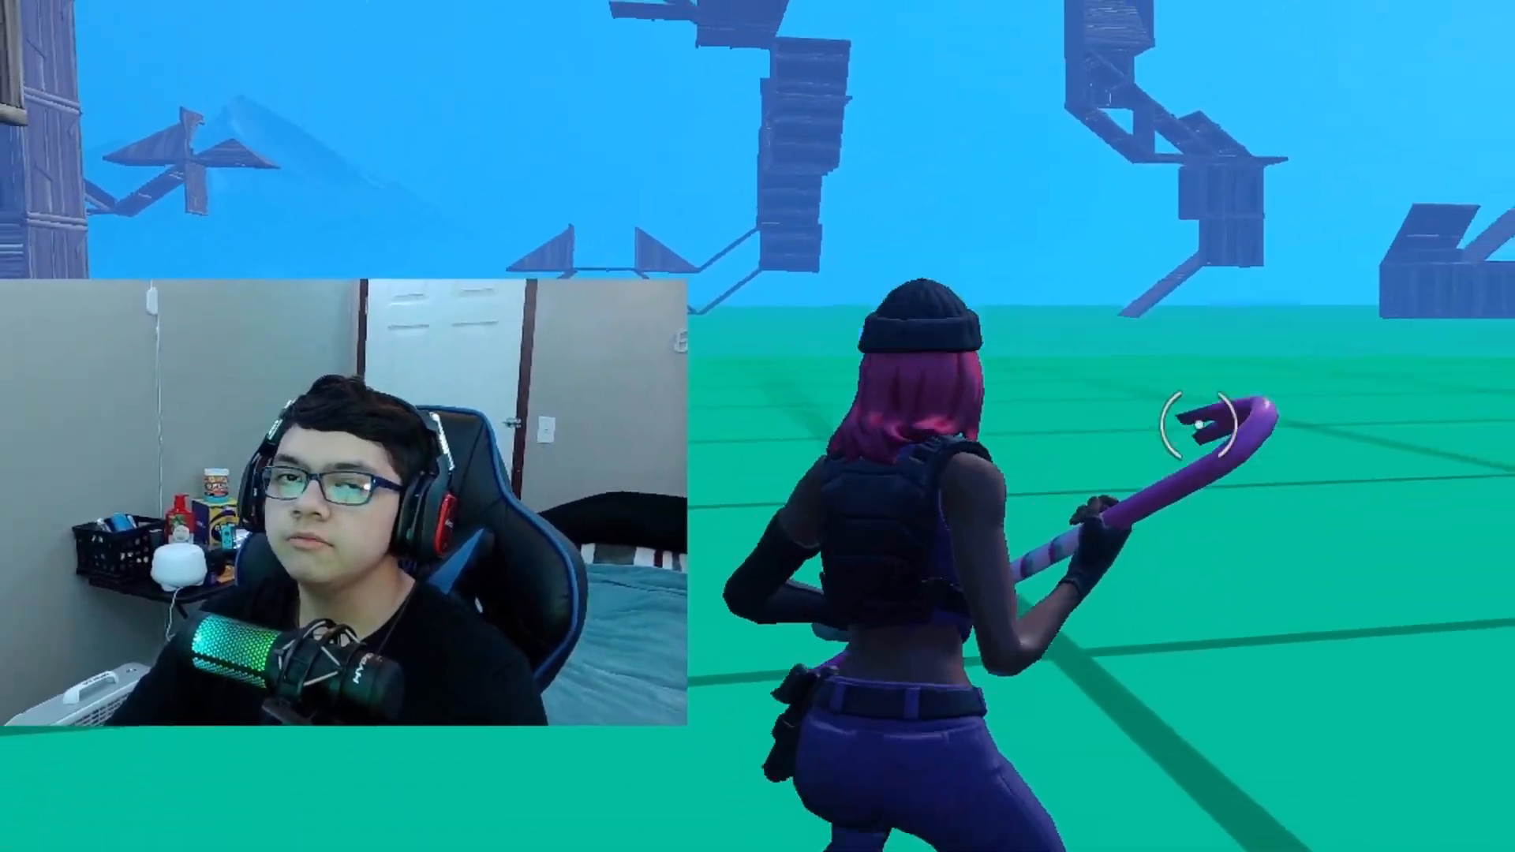
{"action": "key", "text": "w"}
{"action": "key", "text": "c"}
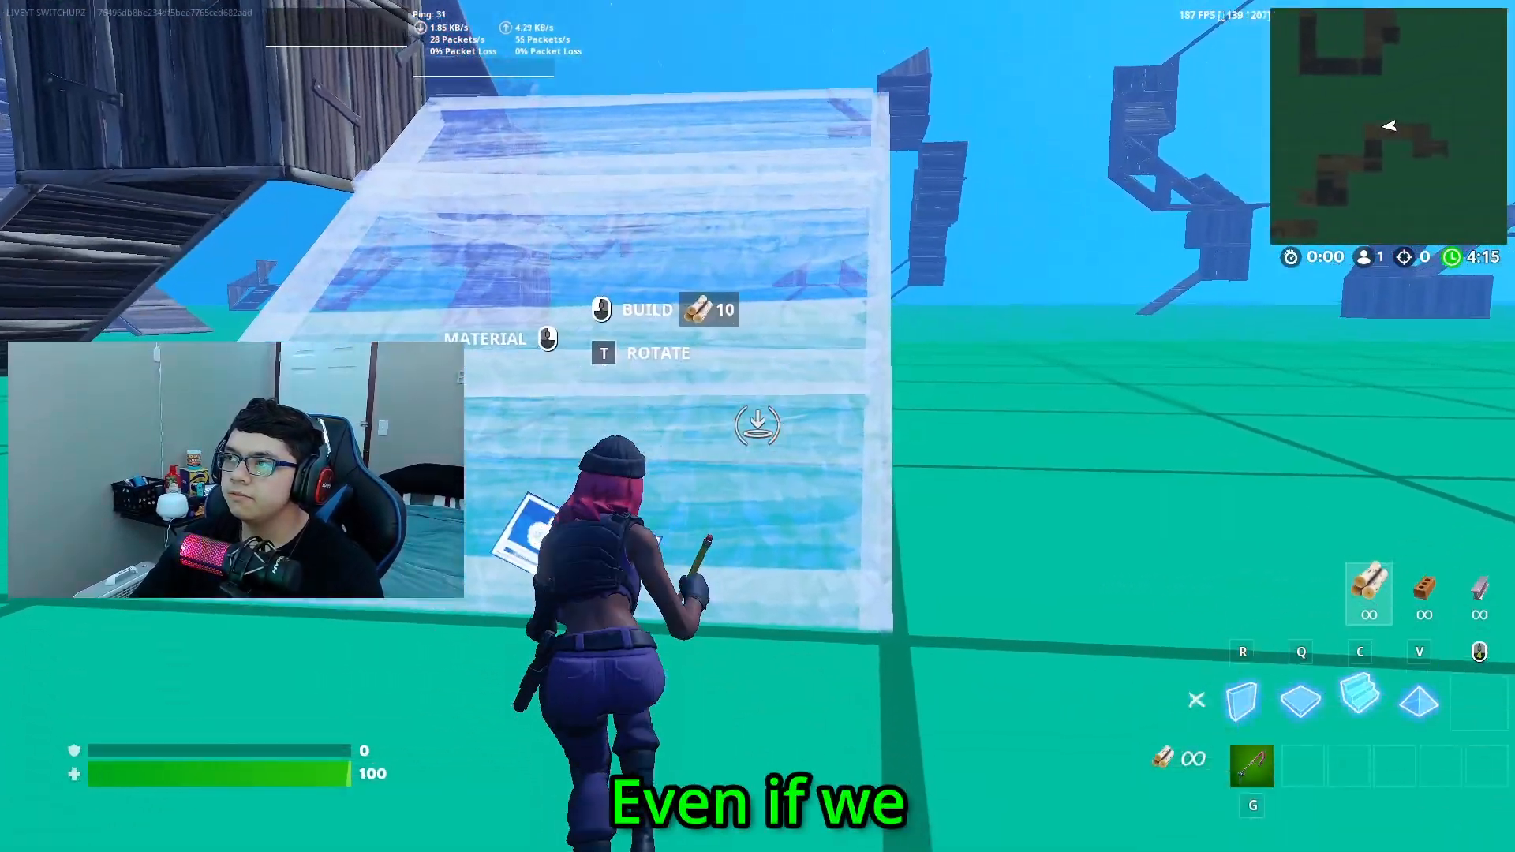
{"action": "key", "text": "w"}
{"action": "left_click", "coordinate": [757, 426]}
{"action": "key", "text": "r"}
{"action": "left_click", "coordinate": [758, 426]}
{"action": "key", "text": "c"}
{"action": "left_click", "coordinate": [757, 426]}
{"action": "key", "text": "w"}
{"action": "key", "text": "g"}
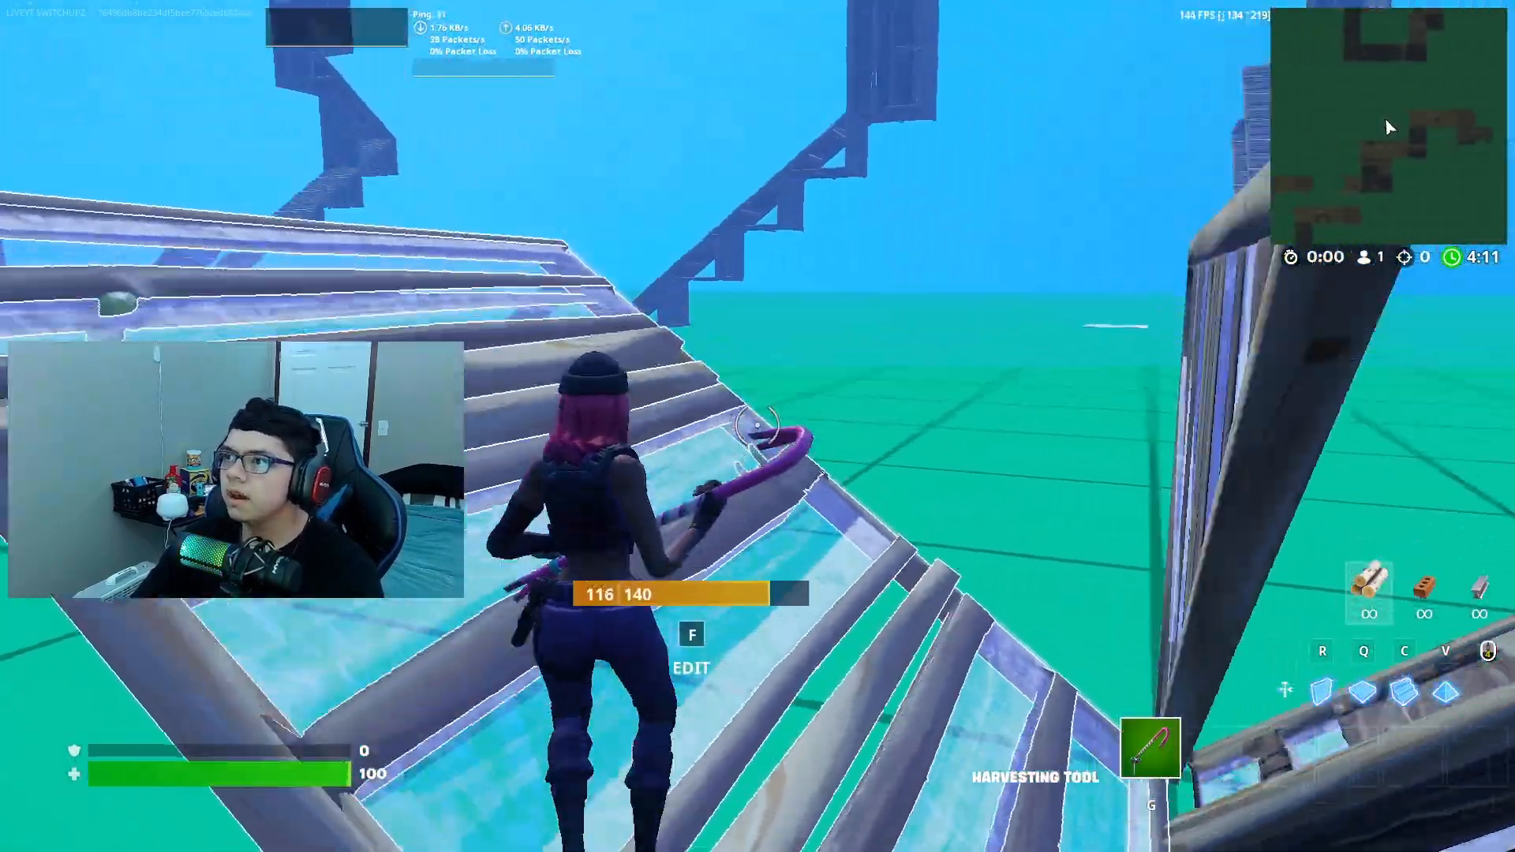
{"action": "key", "text": "space"}
{"action": "key", "text": "r"}
{"action": "left_click", "coordinate": [758, 426]}
{"action": "key", "text": "g"}
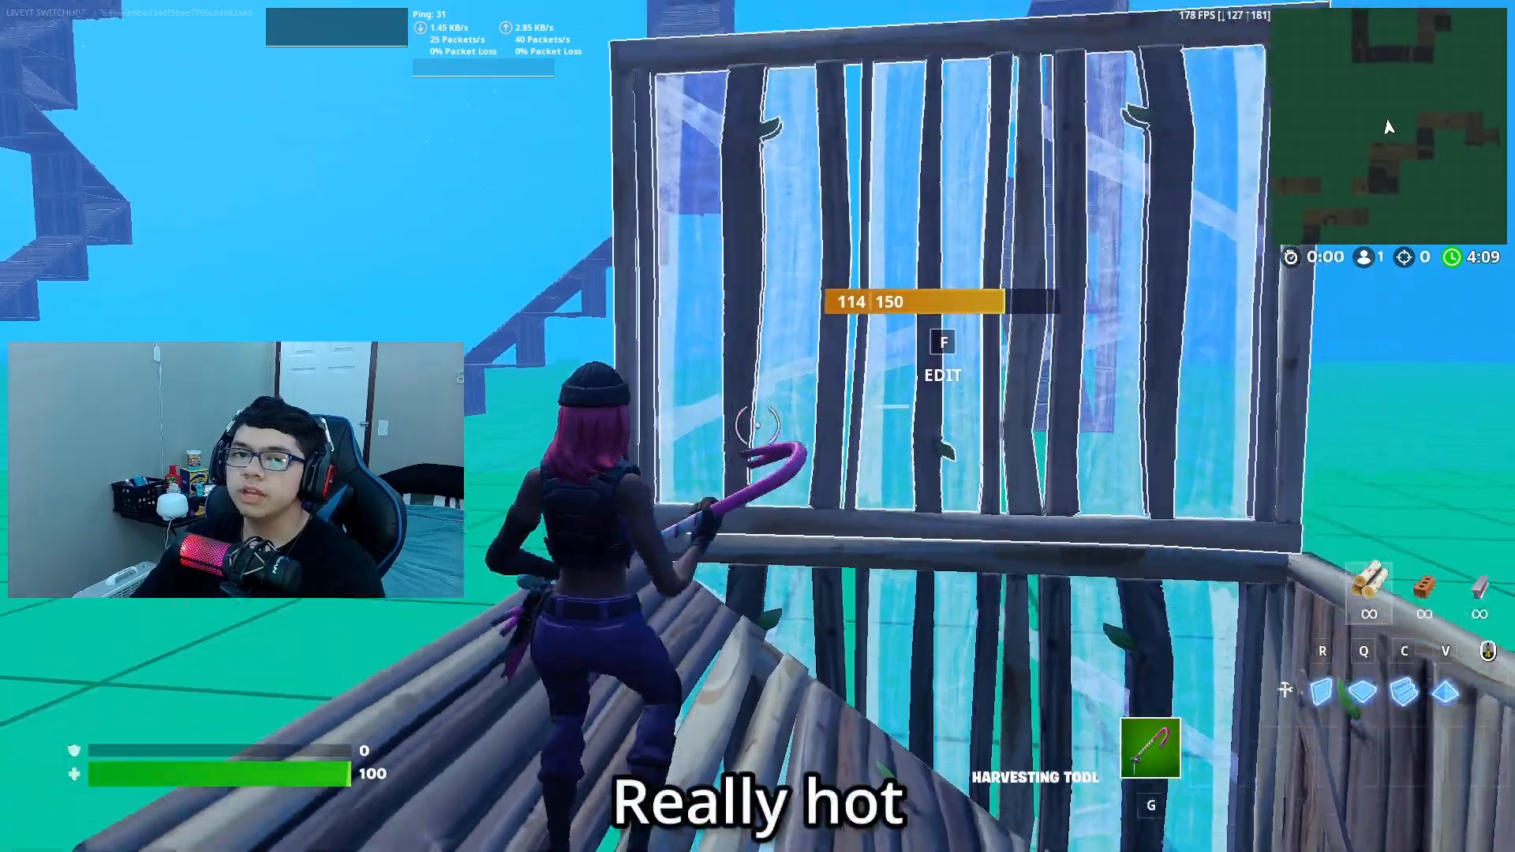
{"action": "key", "text": "space"}
{"action": "key", "text": "q"}
{"action": "left_click", "coordinate": [758, 426]}
{"action": "key", "text": "g"}
{"action": "key", "text": "q"}
{"action": "left_click", "coordinate": [758, 426]}
{"action": "key", "text": "r"}
{"action": "left_click", "coordinate": [757, 426]}
{"action": "key", "text": "q"}
{"action": "left_click", "coordinate": [758, 426]}
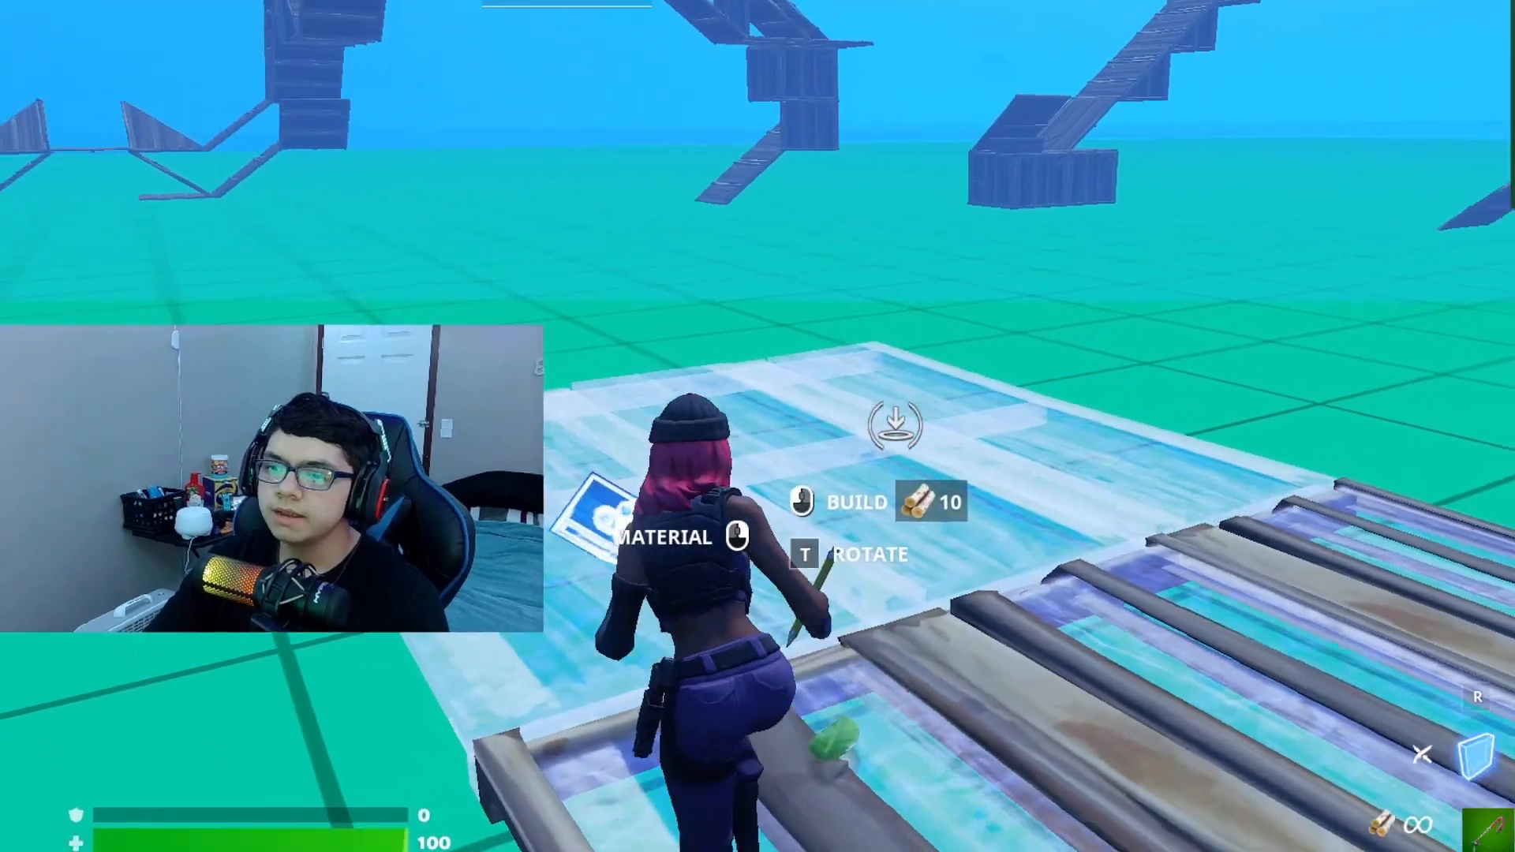
{"action": "left_click", "coordinate": [921, 424]}
{"action": "key", "text": "g"}
{"action": "key", "text": "space"}
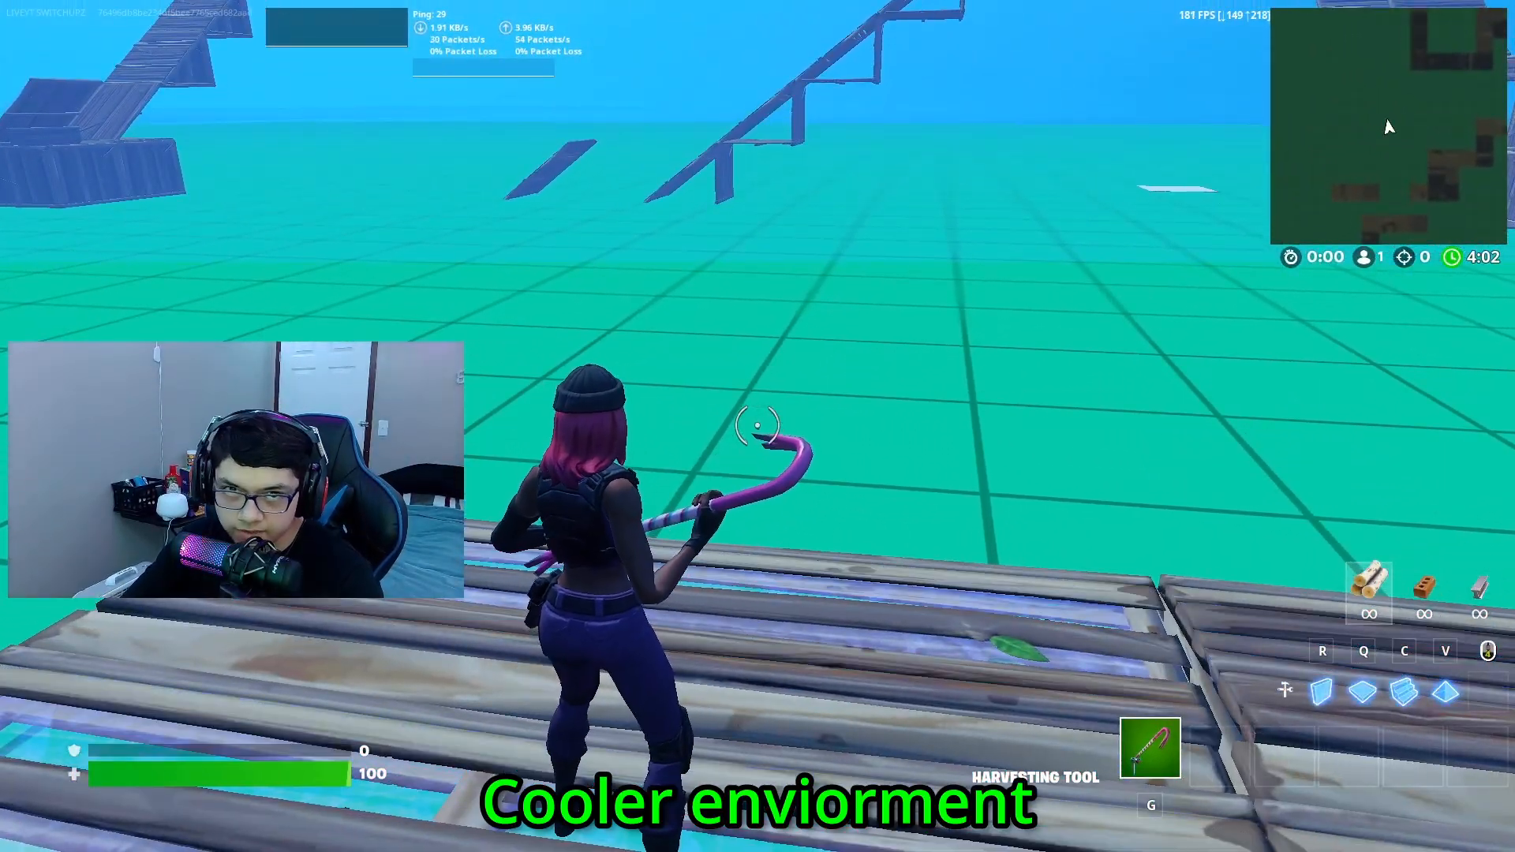